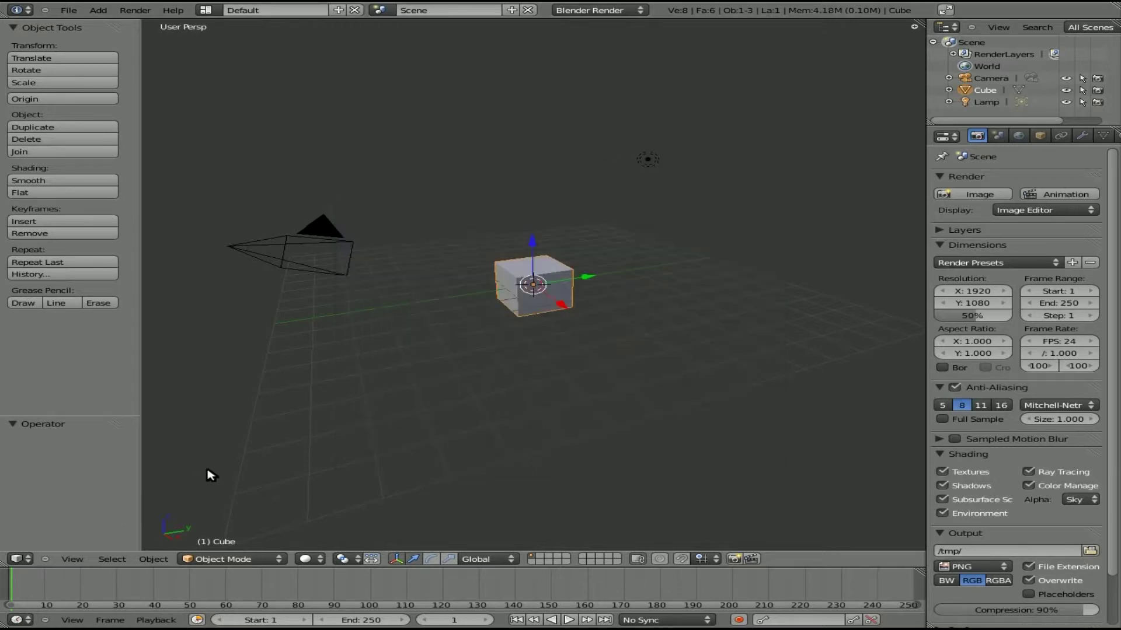
Step: Switch the 3D viewport area to the UV/Image Editor and create a new white 1024 × 1024 image
{"action": "left_click", "coordinate": [19, 559]}
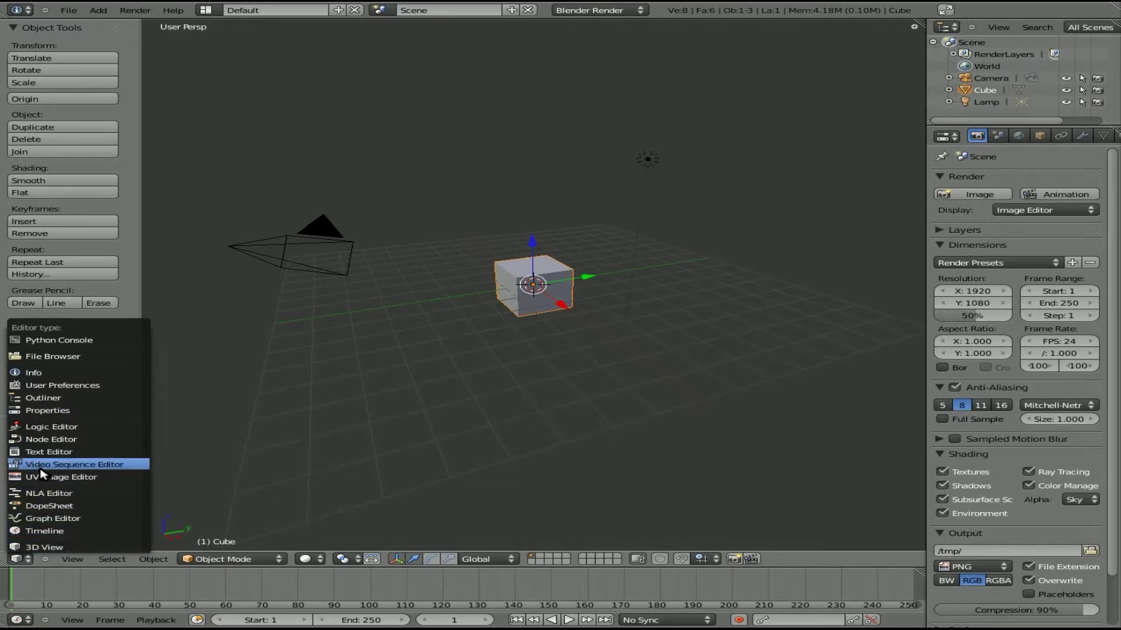
{"action": "left_click", "coordinate": [56, 484]}
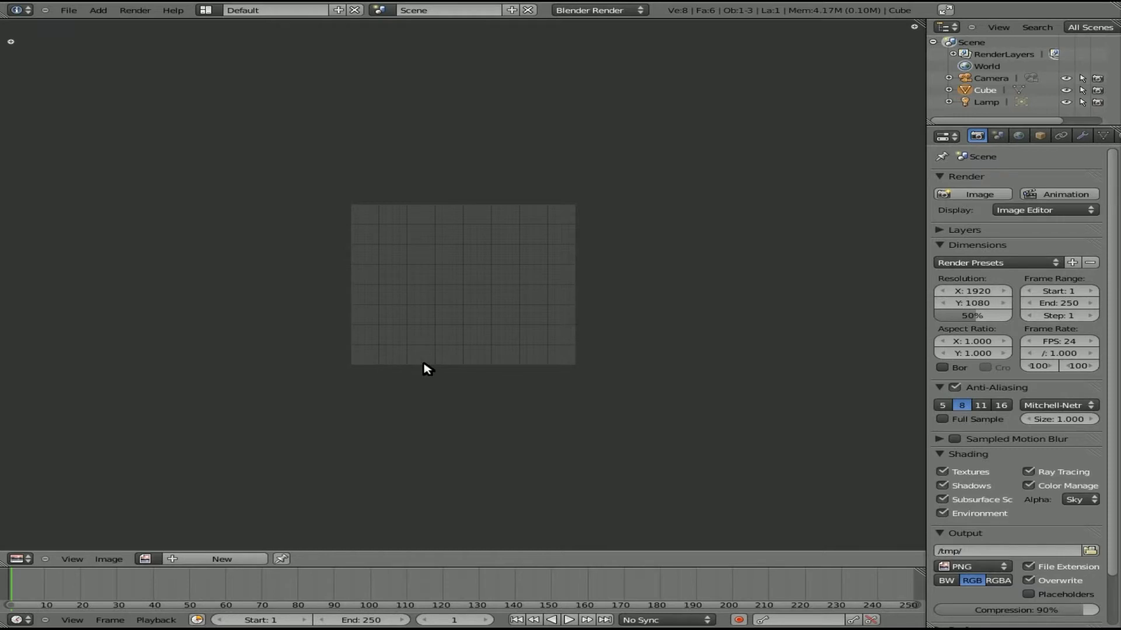
{"action": "left_click", "coordinate": [220, 560]}
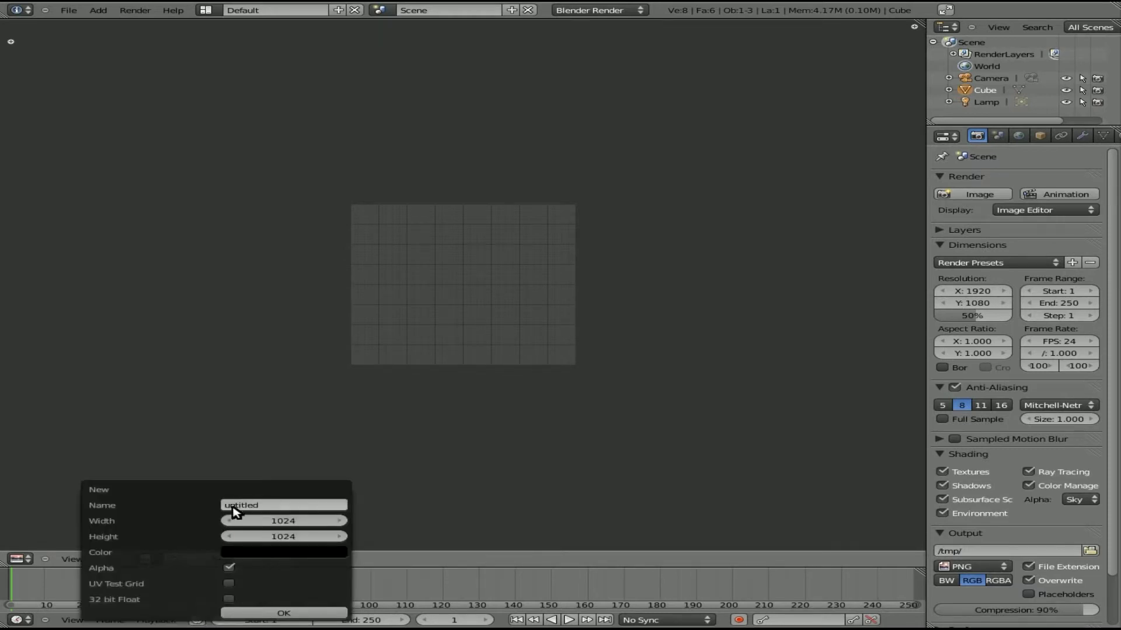
{"action": "left_click", "coordinate": [268, 553]}
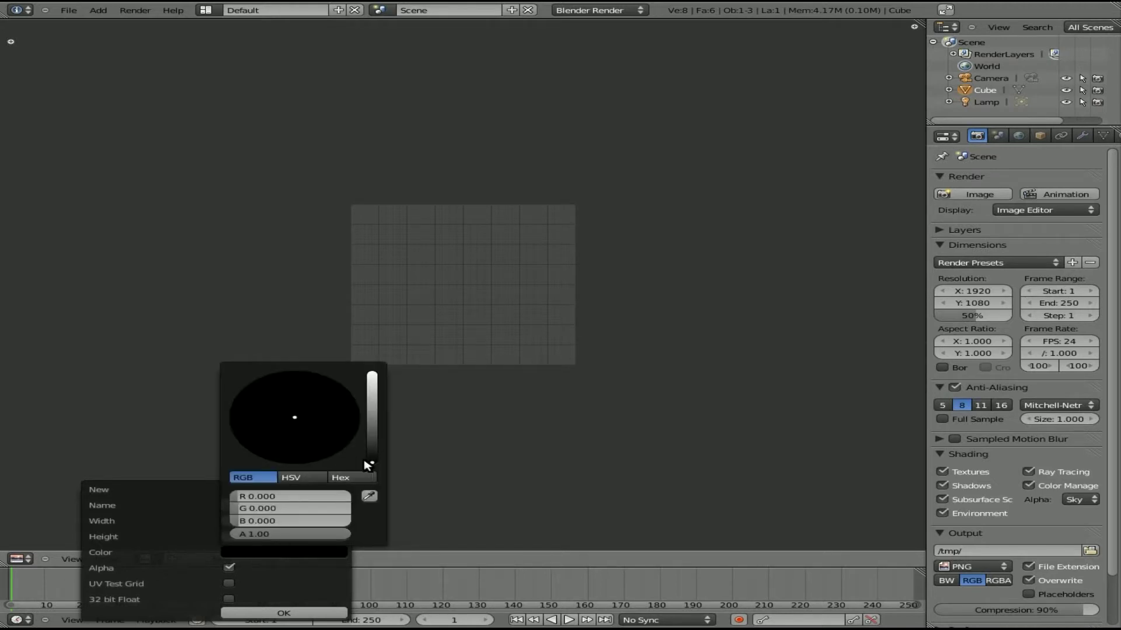
{"action": "left_click_drag", "start_coordinate": [368, 465], "coordinate": [363, 350]}
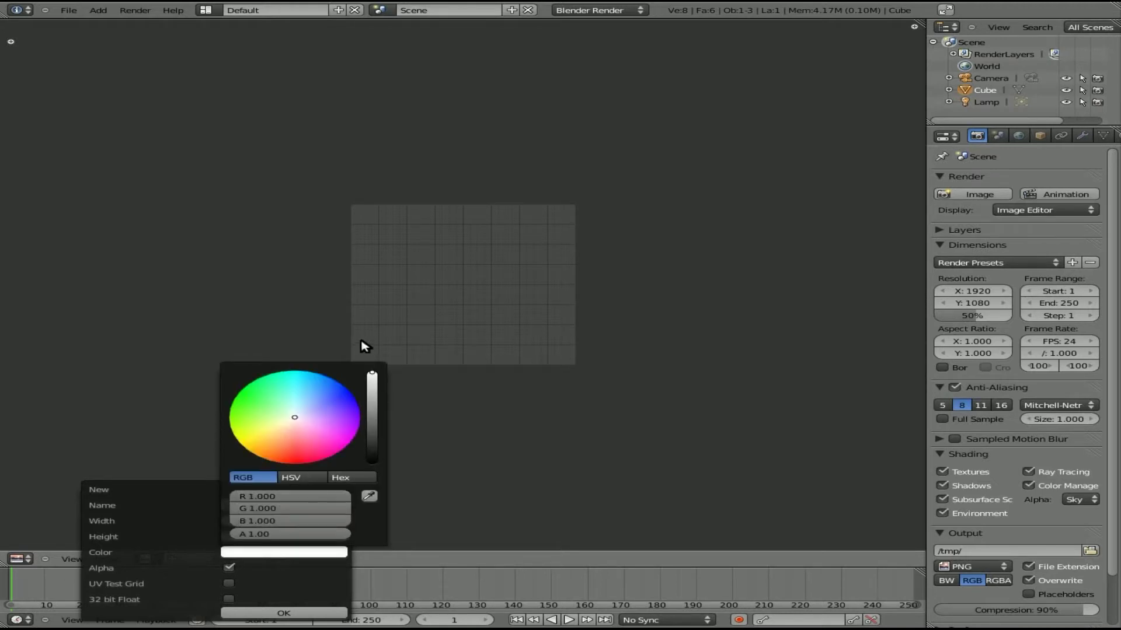
{"action": "left_click", "coordinate": [286, 613]}
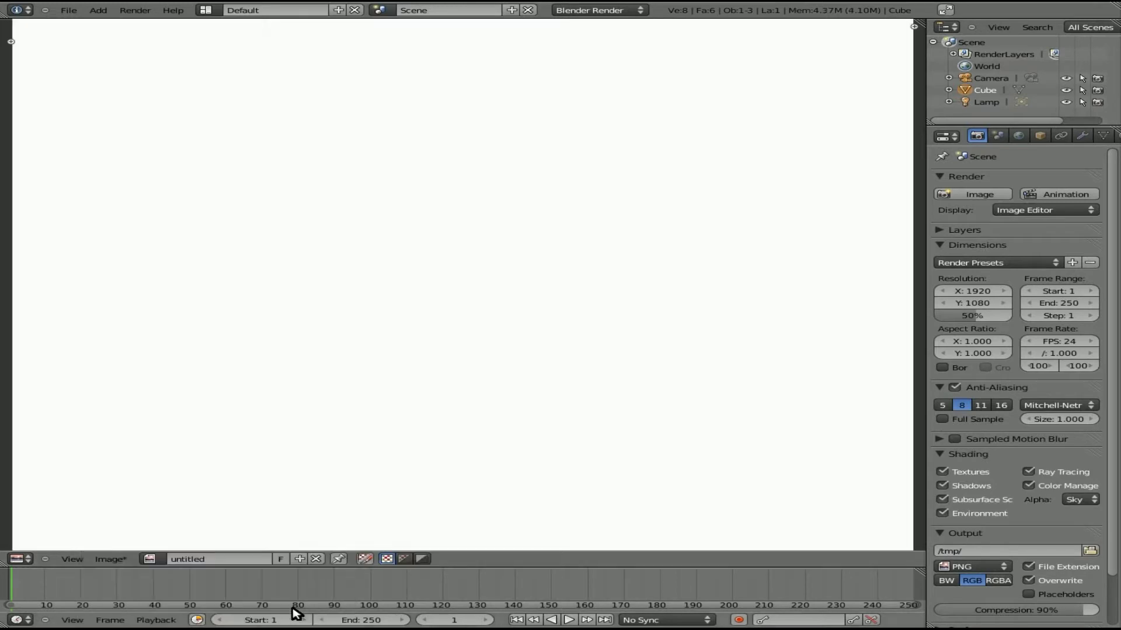
{"action": "scroll", "coordinate": [348, 290], "scroll_direction": "down", "scroll_amount": 4}
{"action": "scroll", "coordinate": [395, 323], "scroll_direction": "up", "scroll_amount": 1}
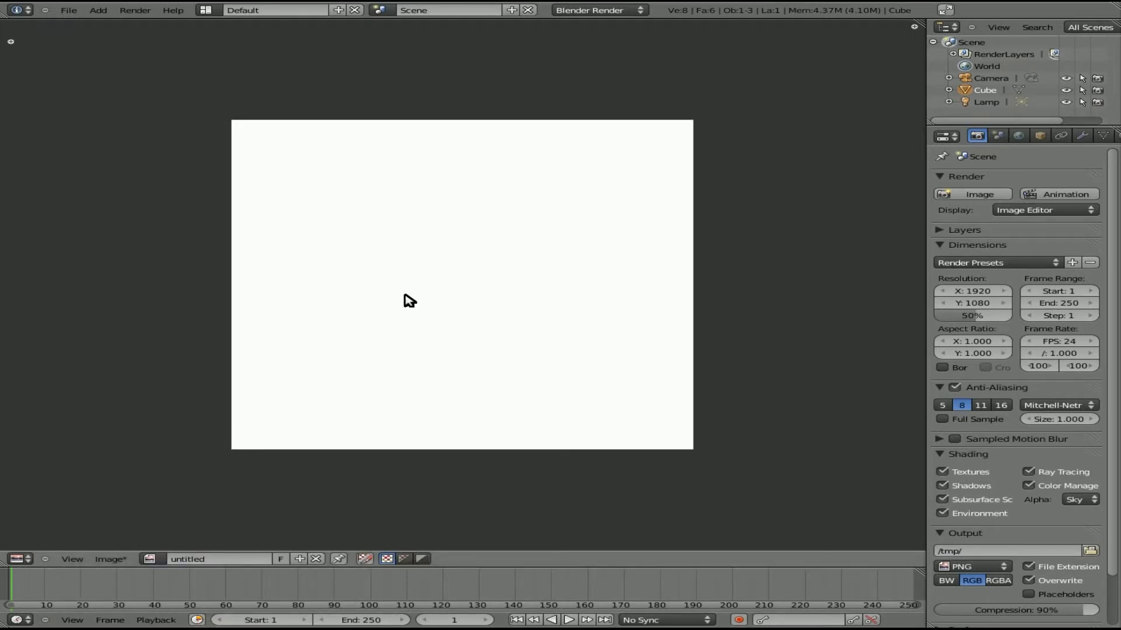
Step: Enable image painting for the new image and display the image editor's brush properties
{"action": "left_click", "coordinate": [365, 560]}
{"action": "left_click", "coordinate": [73, 560]}
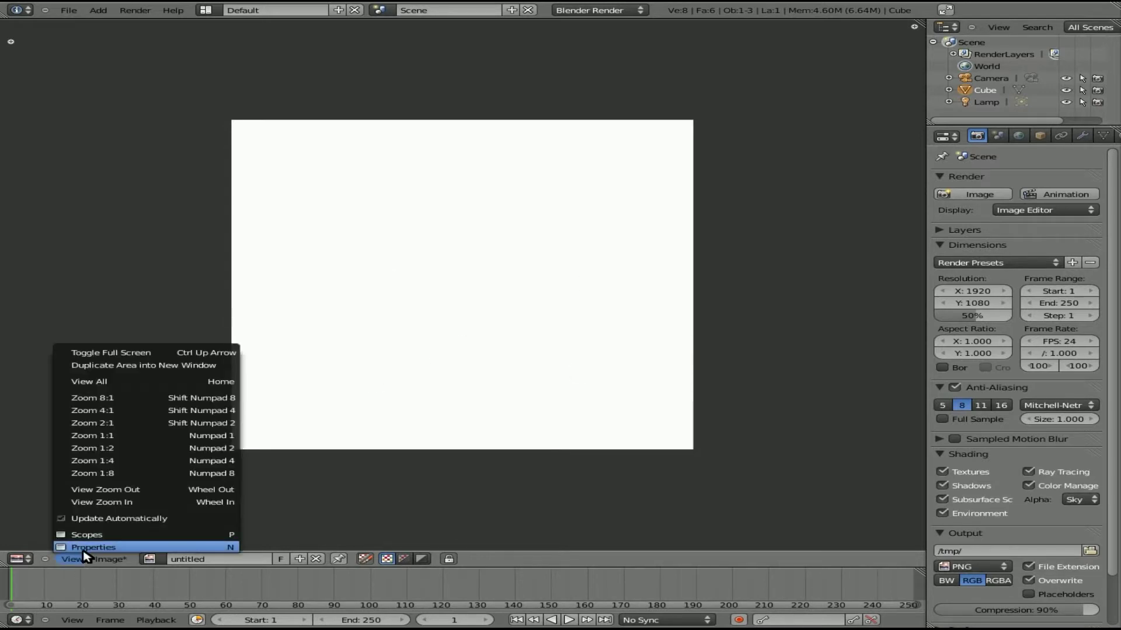
{"action": "left_click", "coordinate": [68, 560]}
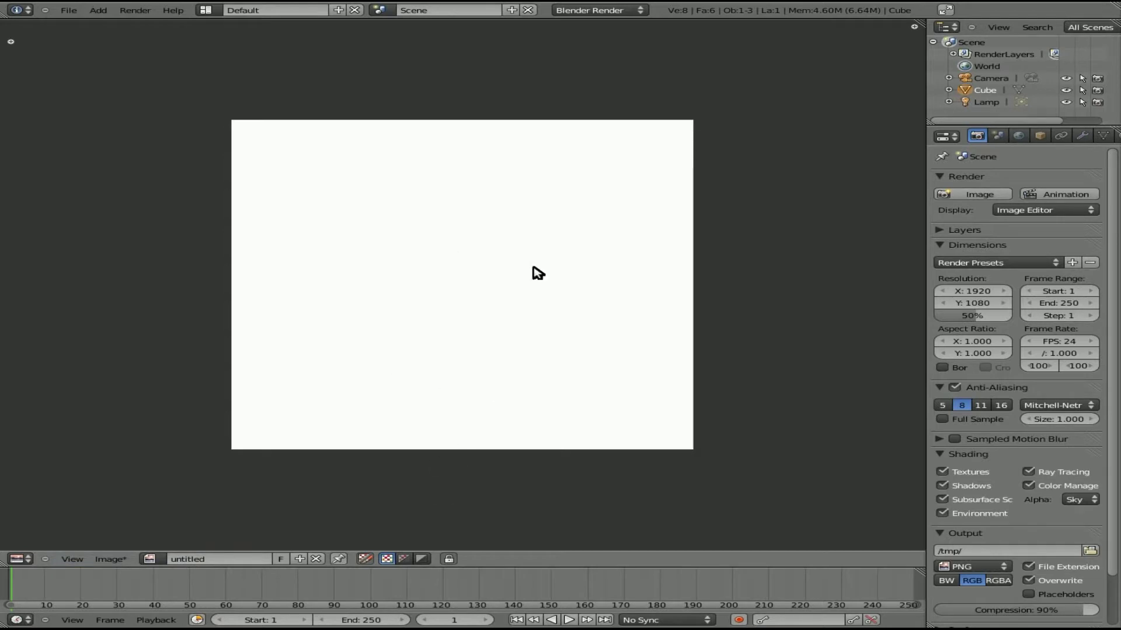
{"action": "key", "text": "n"}
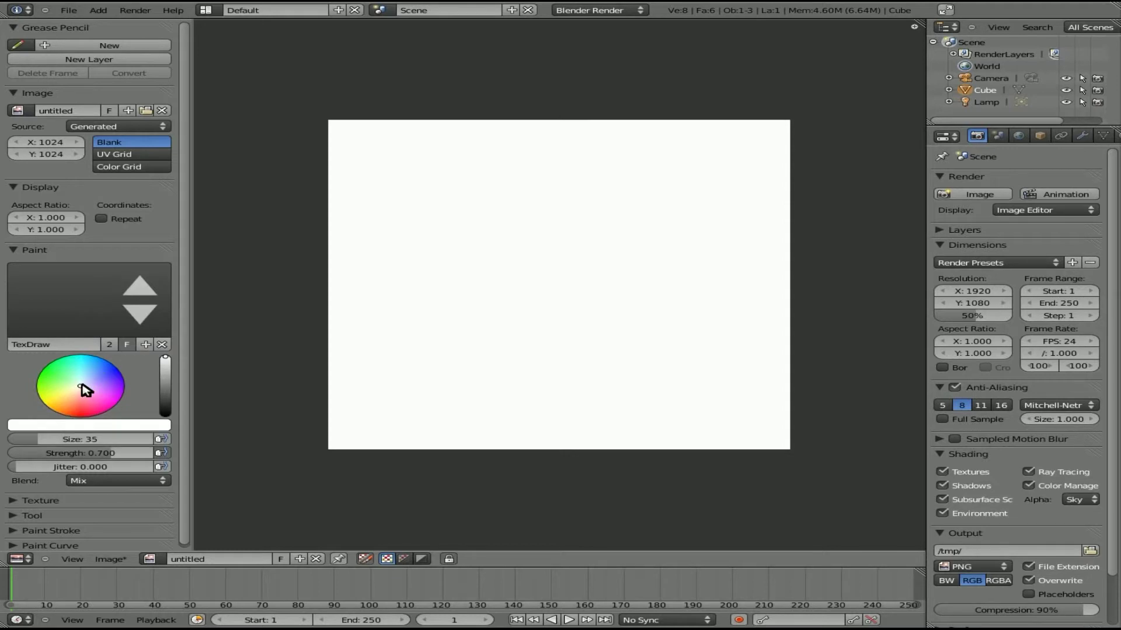
Step: Paint a looping blue stroke at brush size 35 and a soft blue blob near the canvas's lower edge at size 120
{"action": "left_click_drag", "start_coordinate": [83, 391], "coordinate": [118, 370]}
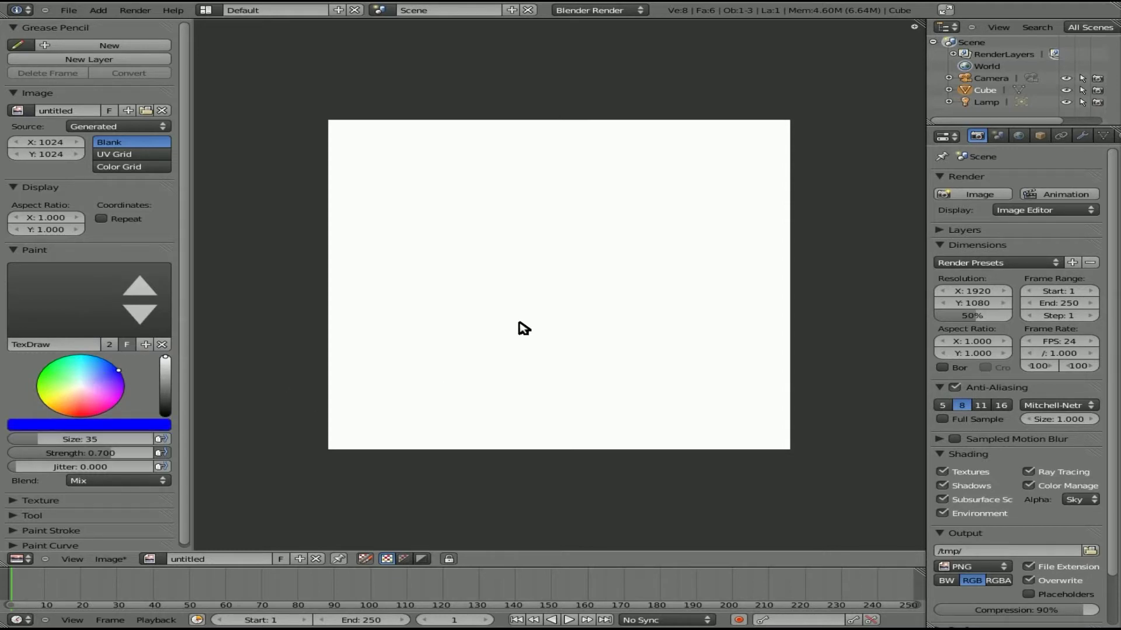
{"action": "mouse_move", "coordinate": [495, 264]}
{"action": "left_mouse_down"}
{"action": "mouse_move", "coordinate": [619, 358]}
{"action": "mouse_move", "coordinate": [664, 224]}
{"action": "mouse_move", "coordinate": [569, 229]}
{"action": "mouse_move", "coordinate": [489, 364]}
{"action": "mouse_move", "coordinate": [466, 374]}
{"action": "mouse_move", "coordinate": [586, 387]}
{"action": "left_mouse_up"}
{"action": "left_click", "coordinate": [82, 440]}
{"action": "type", "text": "120"}
{"action": "key", "text": "Return"}
{"action": "mouse_move", "coordinate": [561, 350]}
{"action": "left_mouse_down"}
{"action": "mouse_move", "coordinate": [665, 363]}
{"action": "mouse_move", "coordinate": [695, 396]}
{"action": "mouse_move", "coordinate": [645, 409]}
{"action": "left_mouse_up"}
Step: Set the brush size to 61 and paint a thicker blue curling stroke from the canvas's left side to its middle
{"action": "left_click_drag", "start_coordinate": [86, 446], "coordinate": [27, 448]}
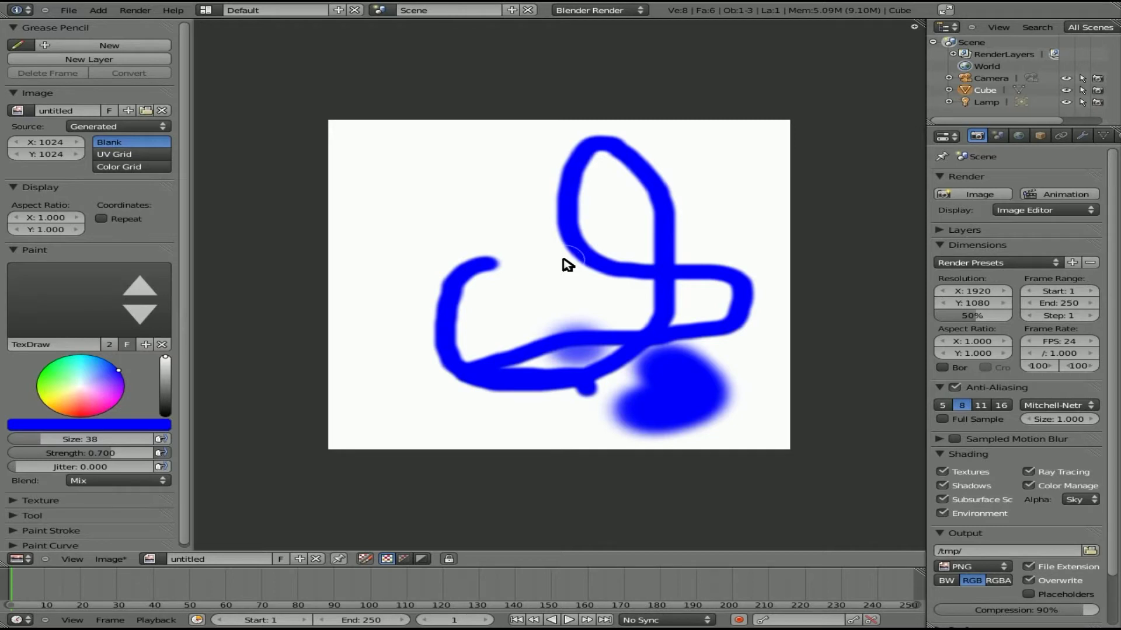
{"action": "key", "text": "ctrl+z"}
{"action": "mouse_move", "coordinate": [41, 438]}
{"action": "left_mouse_down"}
{"action": "mouse_move", "coordinate": [117, 439]}
{"action": "mouse_move", "coordinate": [30, 437]}
{"action": "mouse_move", "coordinate": [70, 445]}
{"action": "mouse_move", "coordinate": [59, 441]}
{"action": "left_mouse_up"}
{"action": "left_click", "coordinate": [380, 340]}
{"action": "mouse_move", "coordinate": [390, 337]}
{"action": "left_mouse_down"}
{"action": "mouse_move", "coordinate": [597, 291]}
{"action": "mouse_move", "coordinate": [541, 276]}
{"action": "mouse_move", "coordinate": [605, 293]}
{"action": "left_mouse_up"}
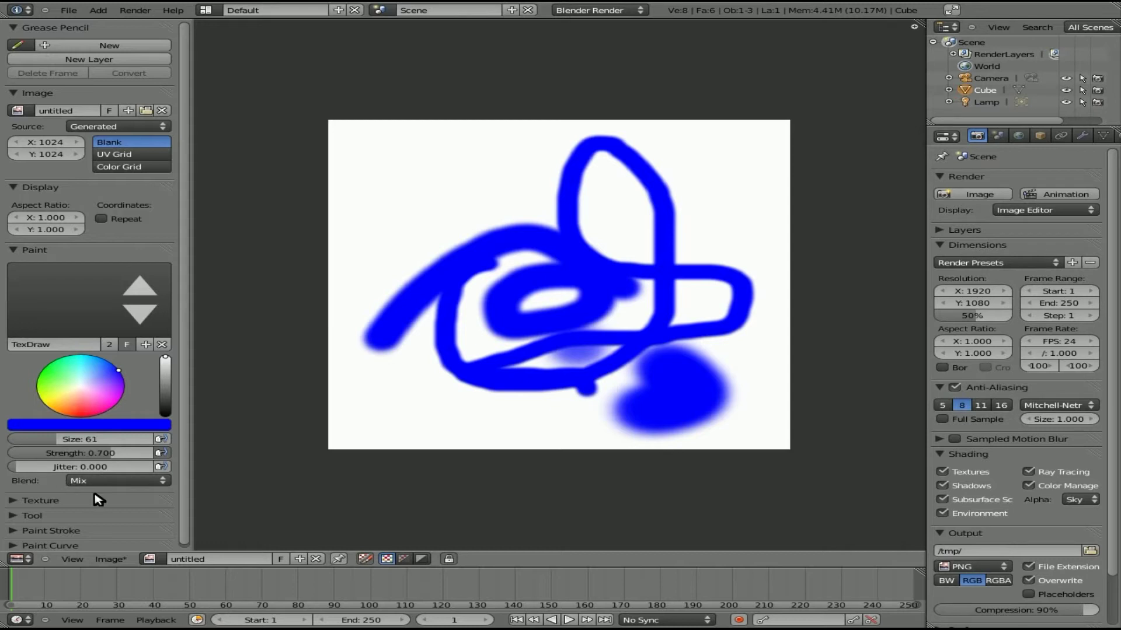
Step: Set the brush colour to red with the Add blend mode and paint across the blue strokes
{"action": "left_click_drag", "start_coordinate": [91, 390], "coordinate": [84, 416]}
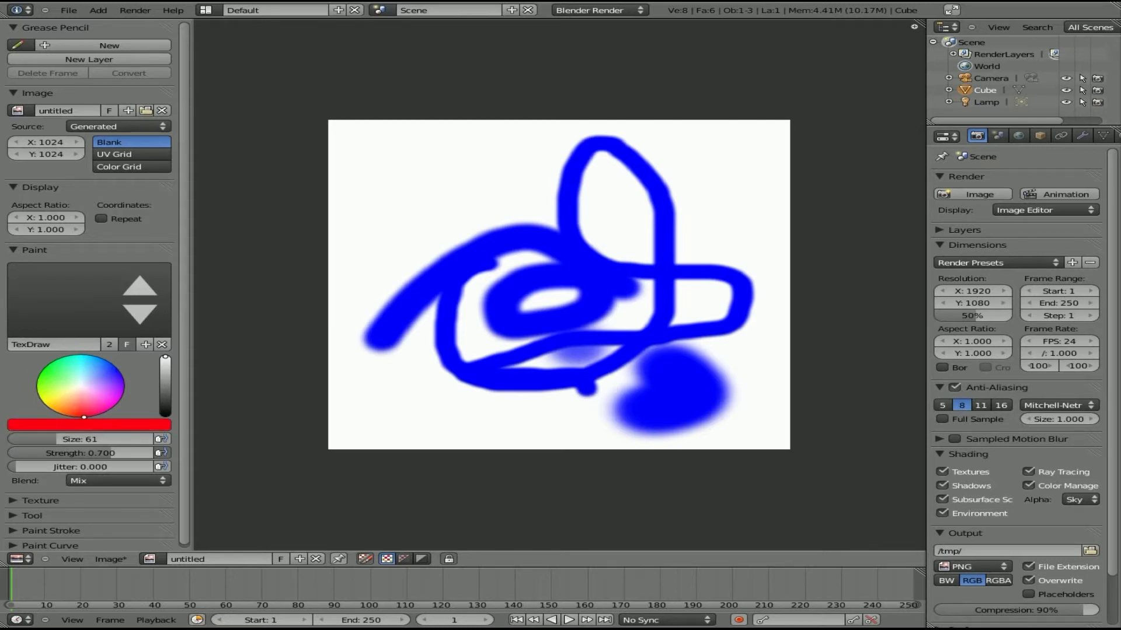
{"action": "left_click", "coordinate": [110, 481]}
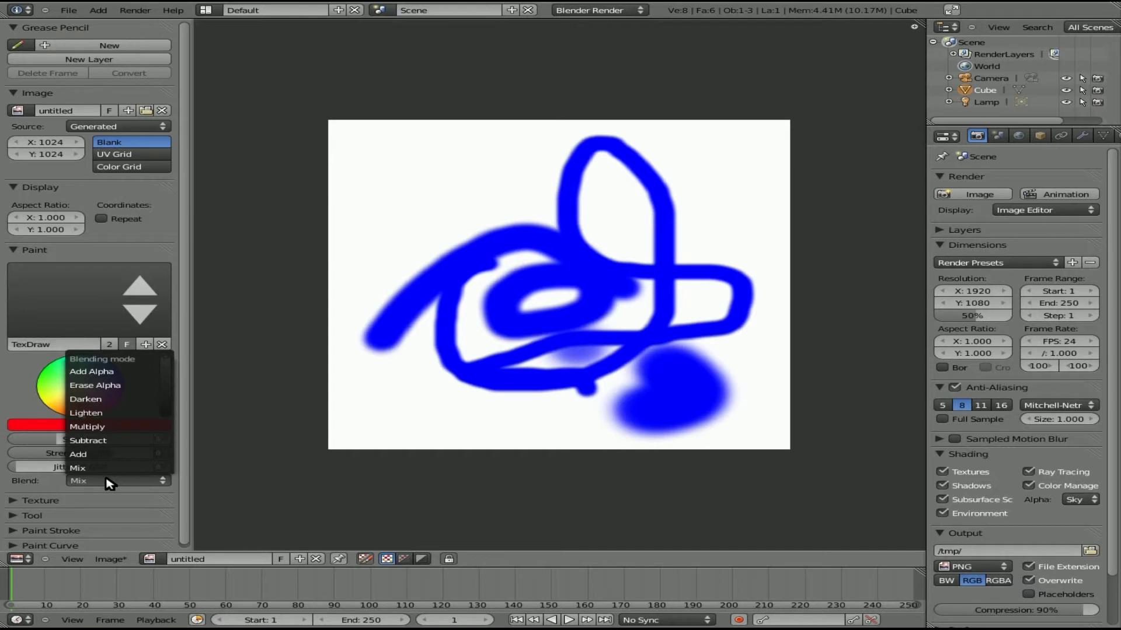
{"action": "left_click", "coordinate": [115, 454]}
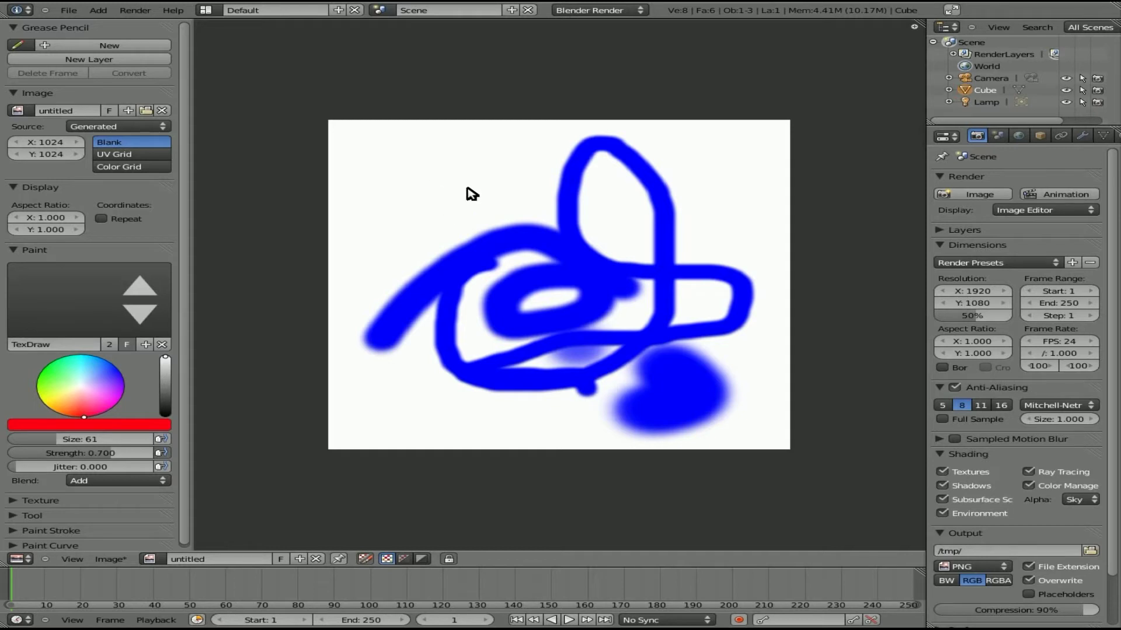
{"action": "left_click_drag", "start_coordinate": [473, 236], "coordinate": [571, 402]}
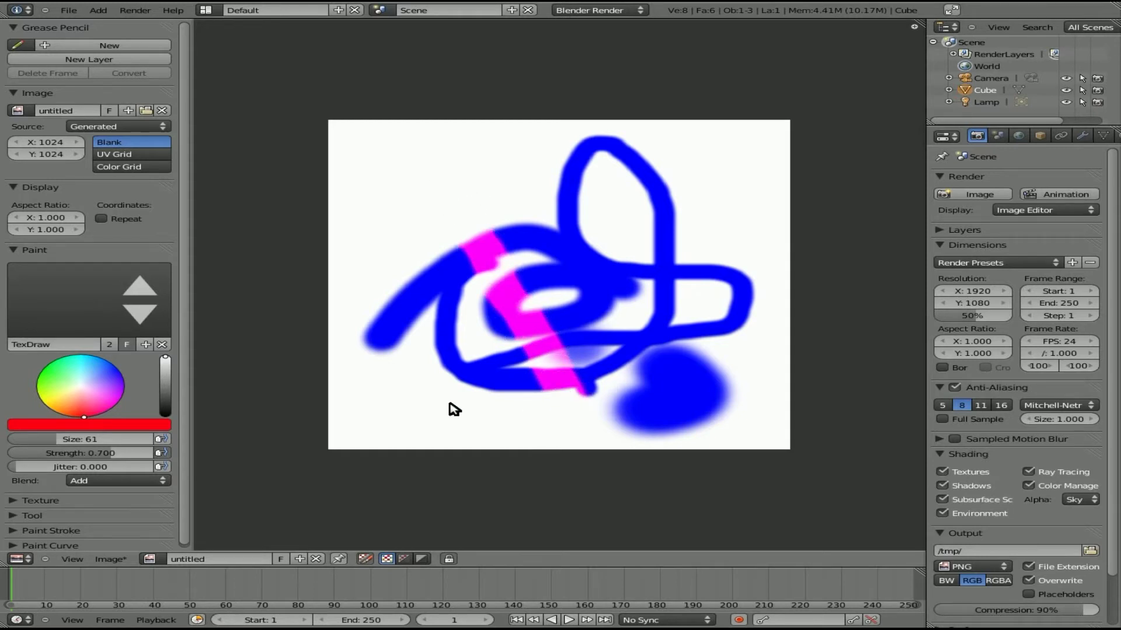
{"action": "mouse_move", "coordinate": [452, 371]}
{"action": "left_mouse_down"}
{"action": "mouse_move", "coordinate": [593, 303]}
{"action": "mouse_move", "coordinate": [669, 225]}
{"action": "mouse_move", "coordinate": [670, 175]}
{"action": "mouse_move", "coordinate": [563, 176]}
{"action": "left_mouse_up"}
Step: Change the brush blend mode to Subtract and paint long strokes across the canvas and along its edges
{"action": "left_click", "coordinate": [139, 485]}
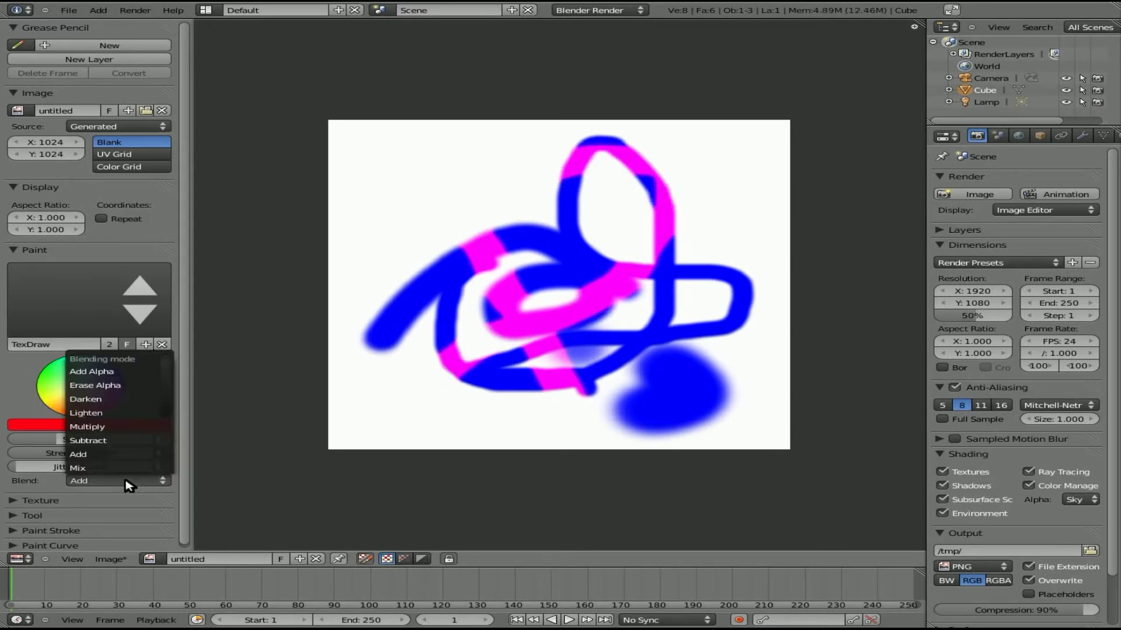
{"action": "left_click", "coordinate": [118, 440]}
{"action": "mouse_move", "coordinate": [345, 204]}
{"action": "left_mouse_down"}
{"action": "mouse_move", "coordinate": [483, 333]}
{"action": "mouse_move", "coordinate": [738, 395]}
{"action": "mouse_move", "coordinate": [435, 416]}
{"action": "left_mouse_up"}
{"action": "mouse_move", "coordinate": [346, 398]}
{"action": "left_mouse_down"}
{"action": "mouse_move", "coordinate": [555, 158]}
{"action": "mouse_move", "coordinate": [601, 140]}
{"action": "left_mouse_up"}
Step: Change the brush blend mode to Multiply and paint a large looping red stroke over the whole drawing
{"action": "left_click", "coordinate": [91, 485]}
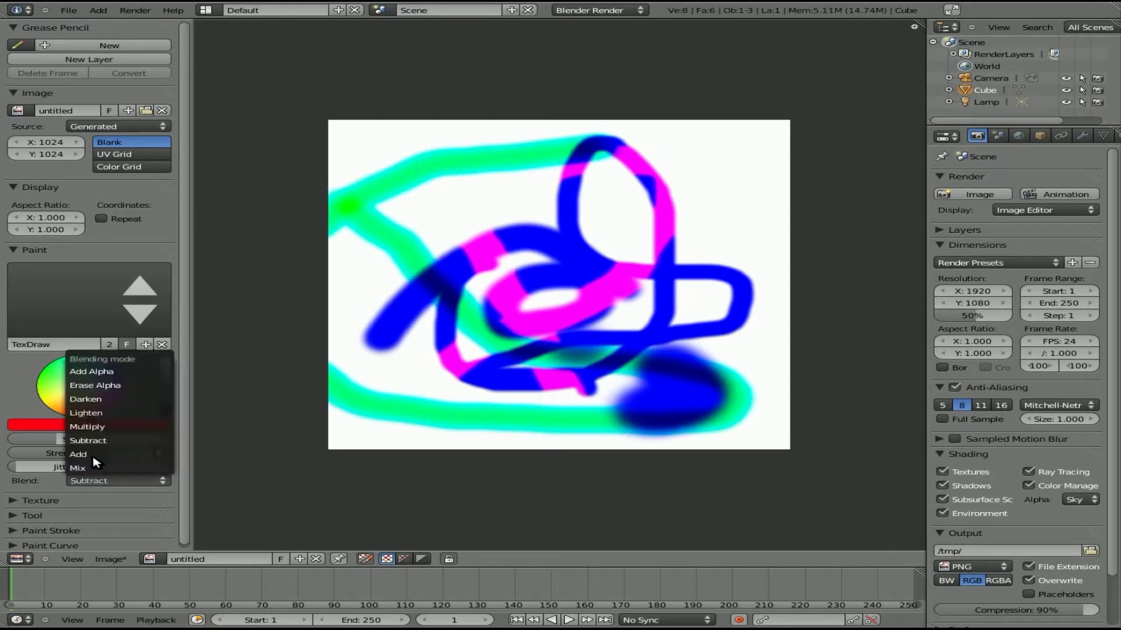
{"action": "left_click", "coordinate": [97, 428]}
{"action": "left_click", "coordinate": [438, 146]}
{"action": "mouse_move", "coordinate": [433, 195]}
{"action": "left_mouse_down"}
{"action": "mouse_move", "coordinate": [738, 220]}
{"action": "mouse_move", "coordinate": [483, 478]}
{"action": "mouse_move", "coordinate": [543, 317]}
{"action": "mouse_move", "coordinate": [652, 287]}
{"action": "mouse_move", "coordinate": [769, 274]}
{"action": "left_mouse_up"}
{"action": "left_click", "coordinate": [120, 481]}
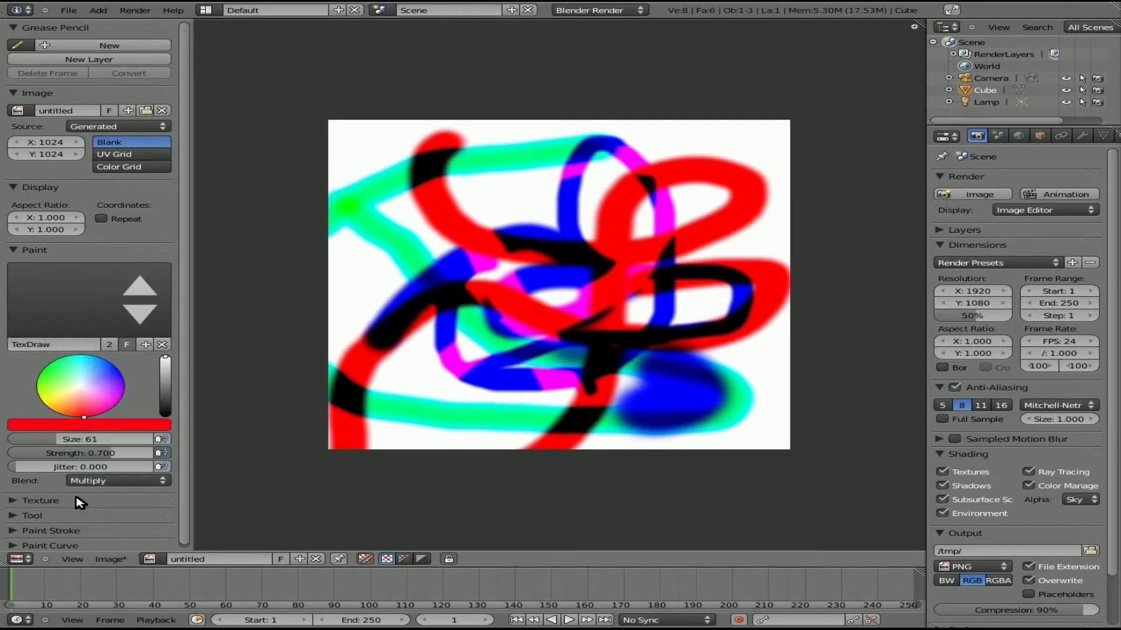
Step: Add a new texture to the brush and dab it on the white area in the canvas's upper middle
{"action": "scroll", "coordinate": [63, 496], "scroll_direction": "down", "scroll_amount": 1}
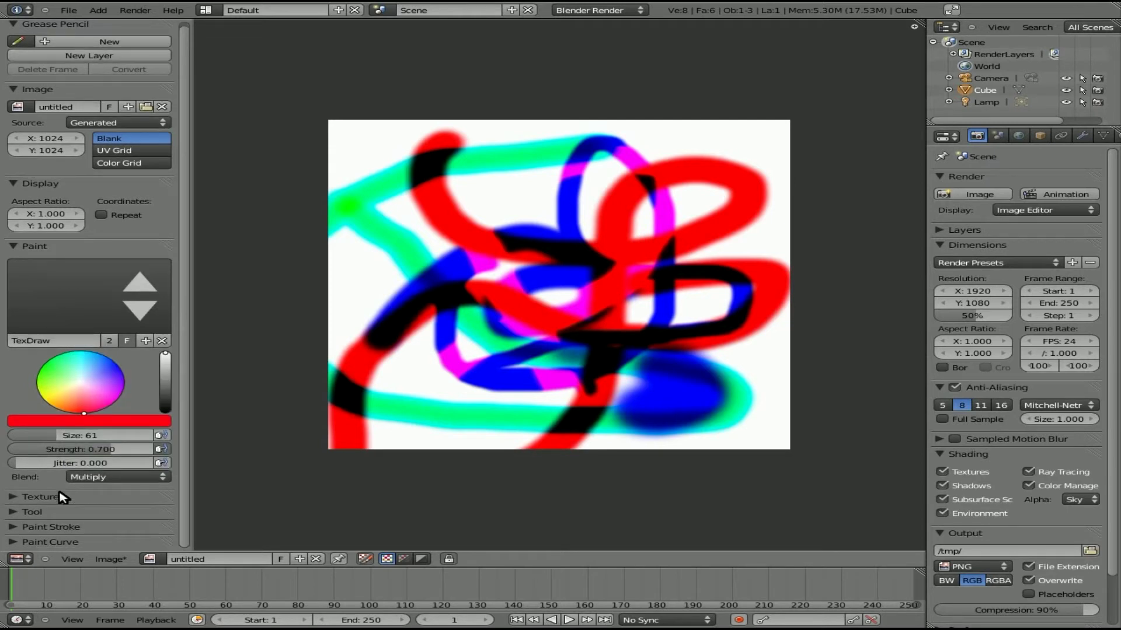
{"action": "left_click", "coordinate": [14, 497]}
{"action": "scroll", "coordinate": [132, 482], "scroll_direction": "down", "scroll_amount": 5}
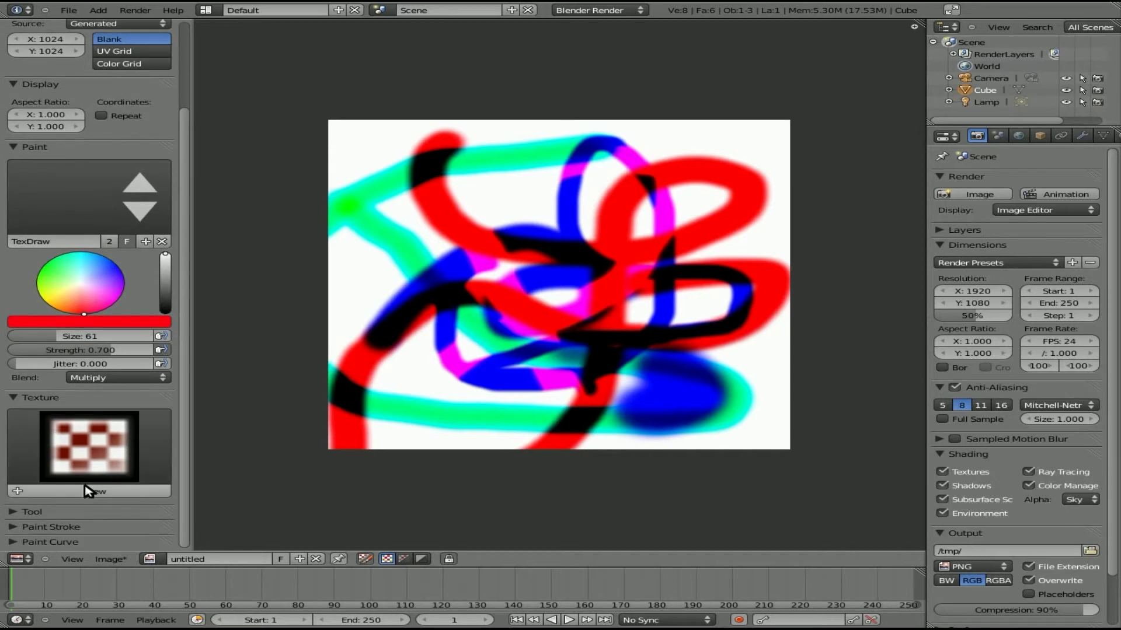
{"action": "left_click", "coordinate": [88, 491]}
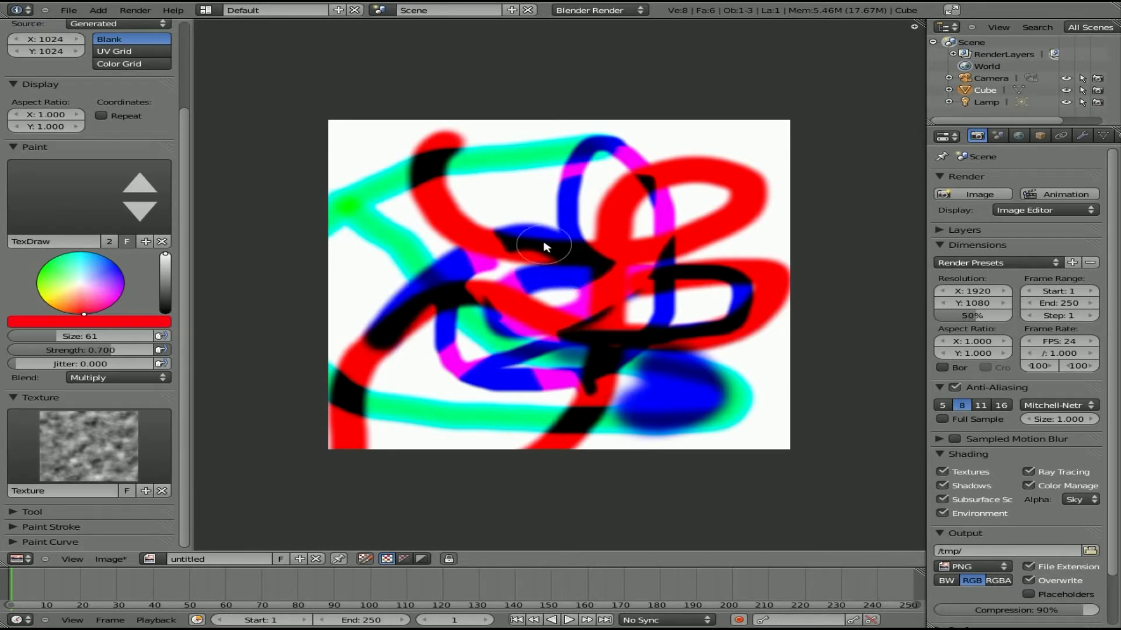
{"action": "left_click_drag", "start_coordinate": [541, 239], "coordinate": [519, 236]}
{"action": "left_click", "coordinate": [520, 201]}
{"action": "left_click", "coordinate": [489, 193]}
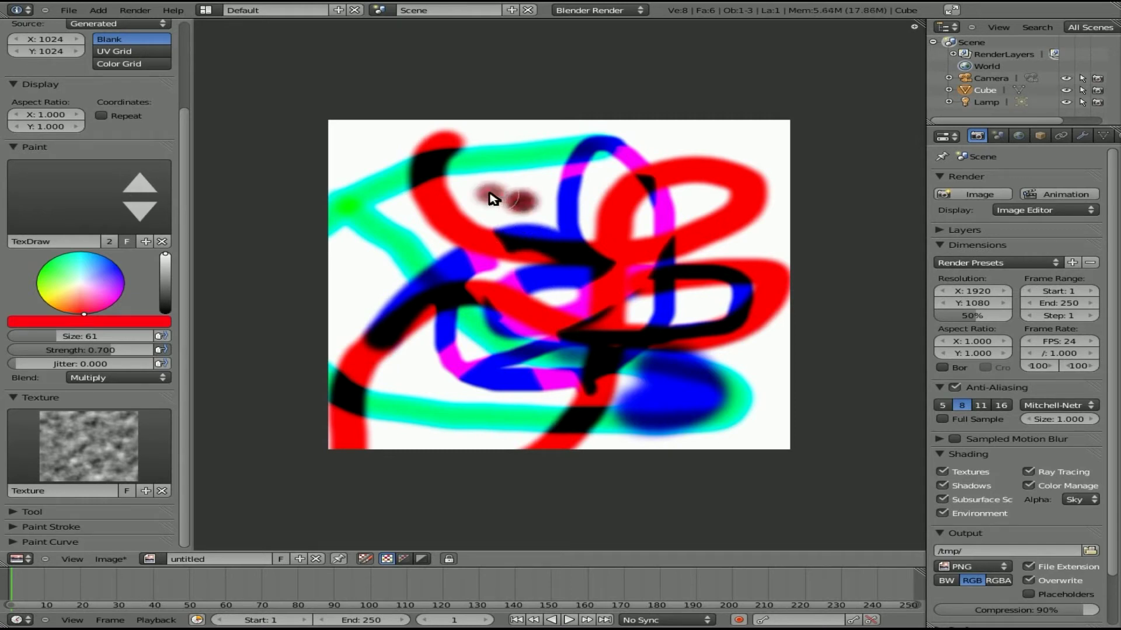
Step: Enlarge the brush to size 206 and paint textured patches at the top, left, lower left and lower right of the canvas
{"action": "key", "text": "f"}
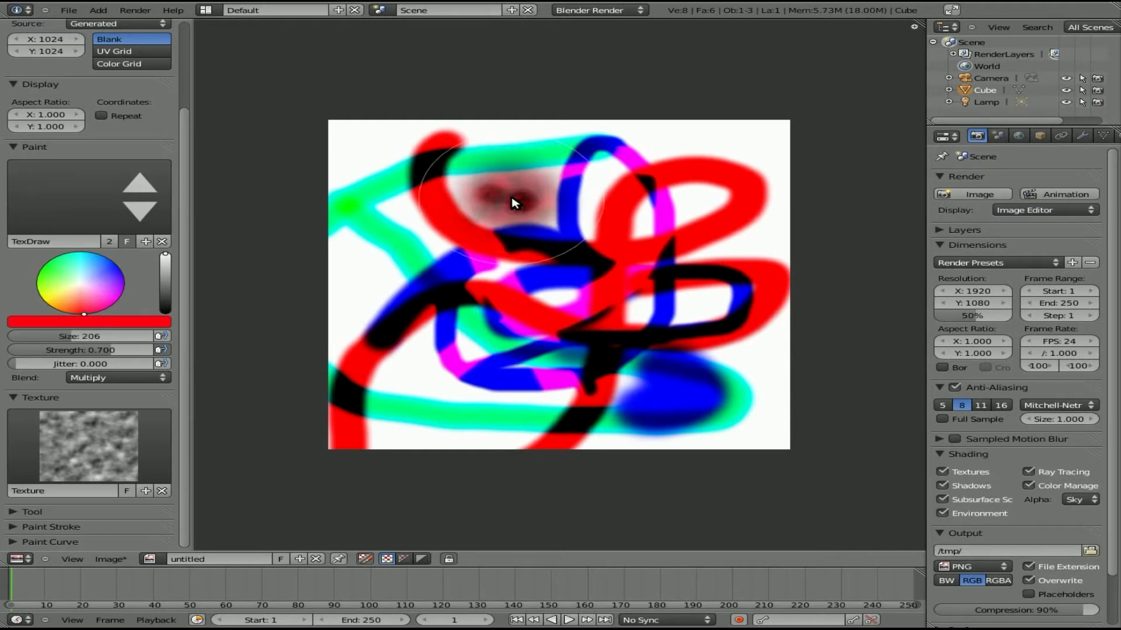
{"action": "mouse_move", "coordinate": [513, 203]}
{"action": "left_mouse_down"}
{"action": "mouse_move", "coordinate": [601, 212]}
{"action": "mouse_move", "coordinate": [412, 225]}
{"action": "mouse_move", "coordinate": [405, 256]}
{"action": "mouse_move", "coordinate": [463, 283]}
{"action": "mouse_move", "coordinate": [409, 274]}
{"action": "left_mouse_up"}
{"action": "left_click_drag", "start_coordinate": [426, 401], "coordinate": [420, 381]}
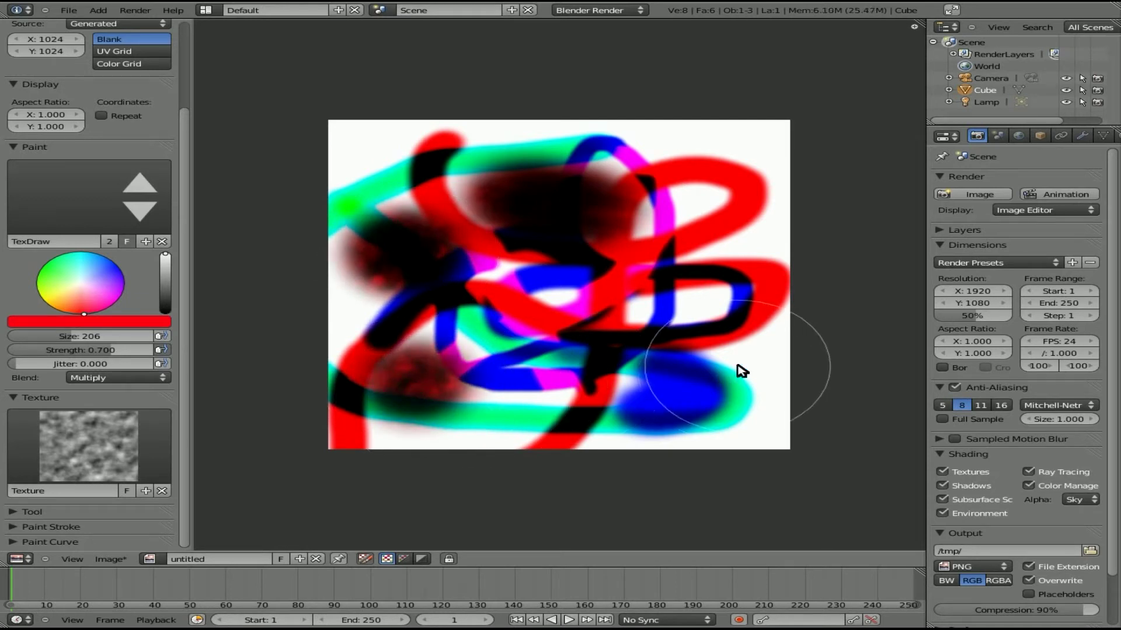
{"action": "left_click_drag", "start_coordinate": [741, 370], "coordinate": [746, 368]}
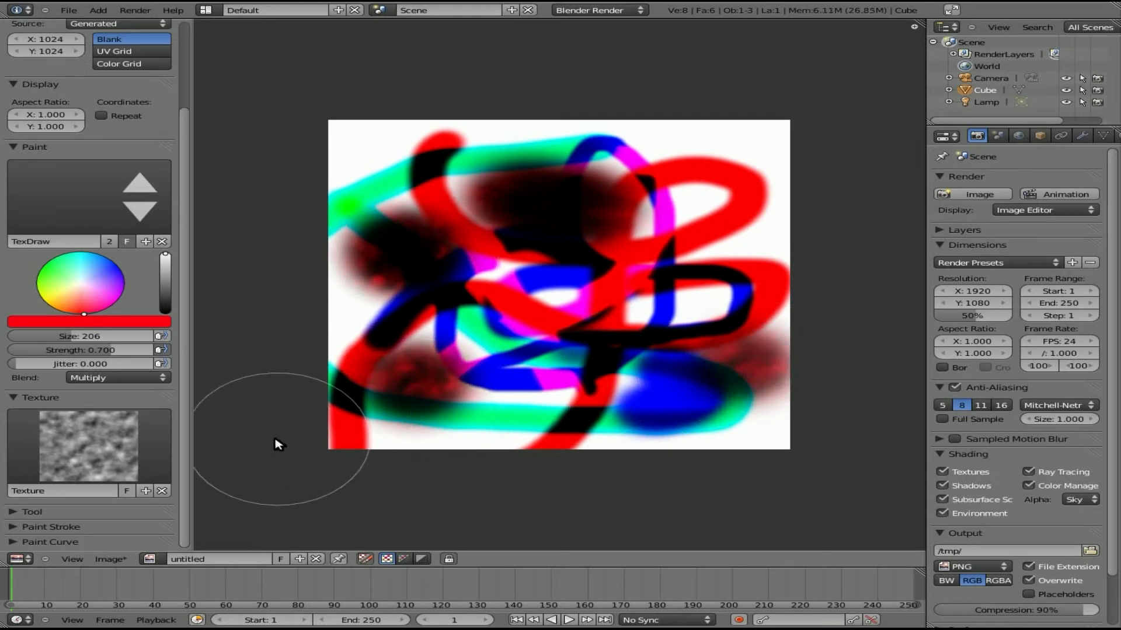
Step: Remove the texture from the brush and choose Draw as the image paint tool
{"action": "left_click", "coordinate": [162, 492]}
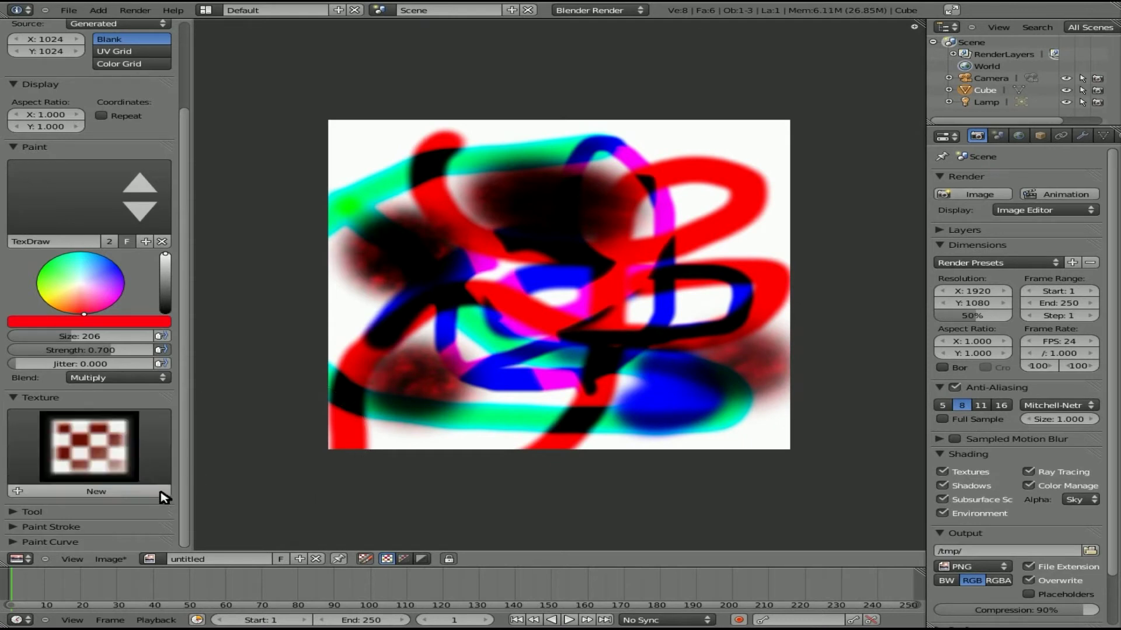
{"action": "left_click", "coordinate": [18, 511]}
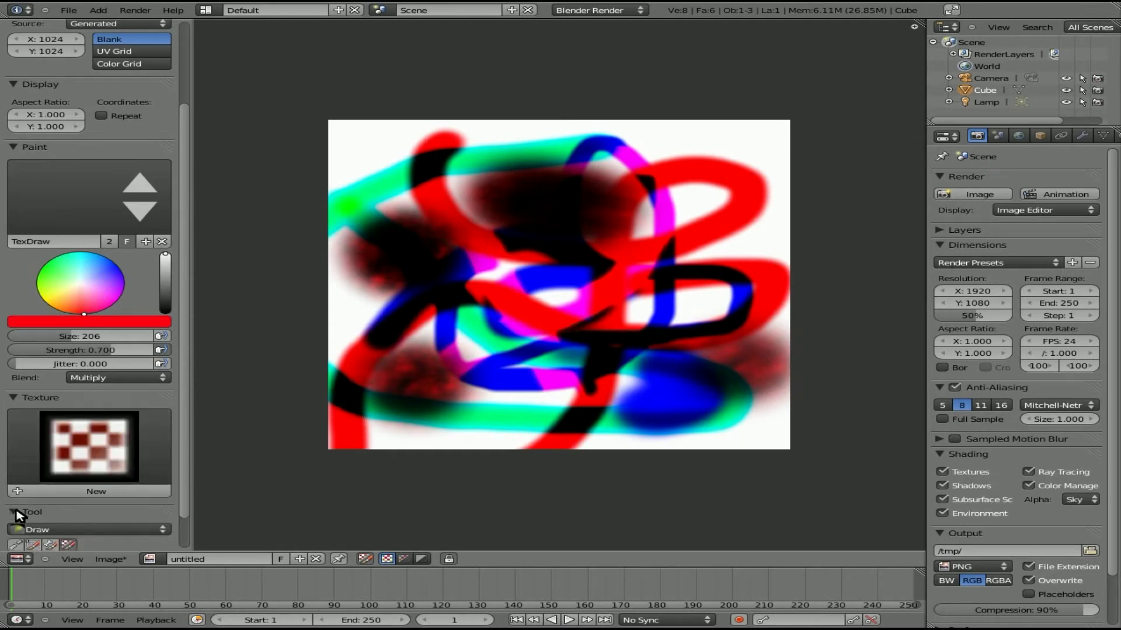
{"action": "scroll", "coordinate": [143, 504], "scroll_direction": "down", "scroll_amount": 2}
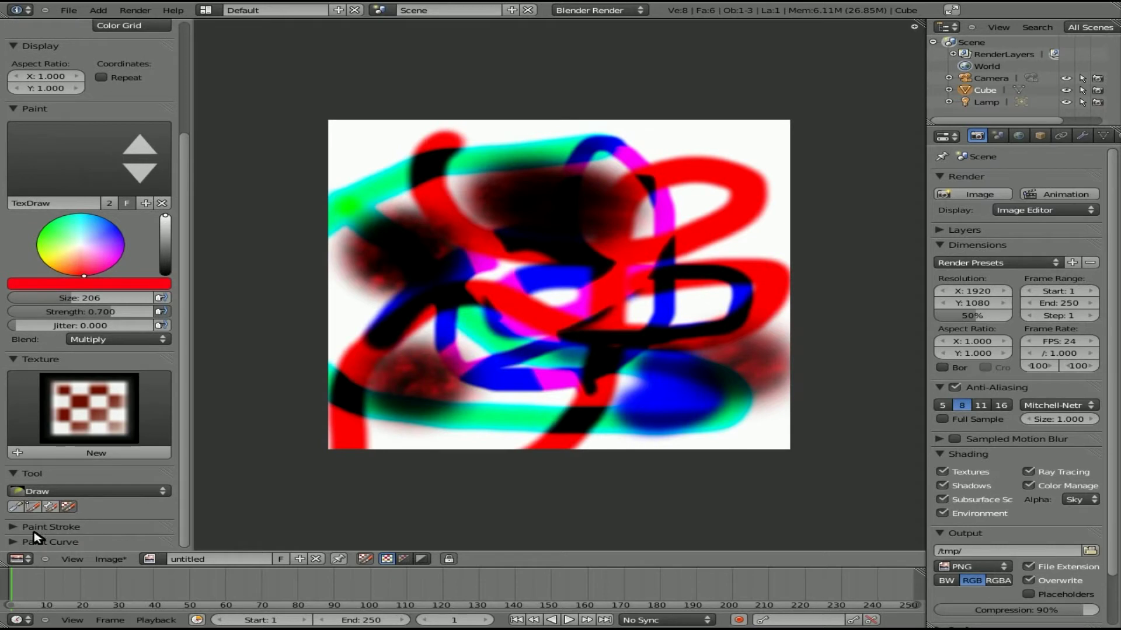
{"action": "left_click", "coordinate": [110, 492]}
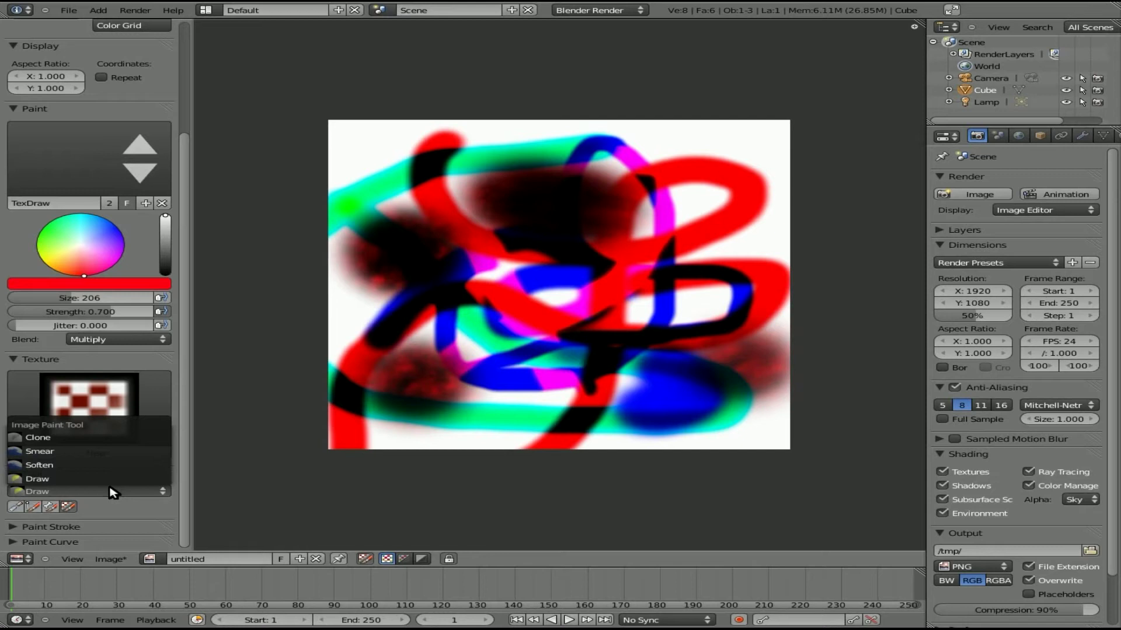
{"action": "left_click", "coordinate": [55, 483]}
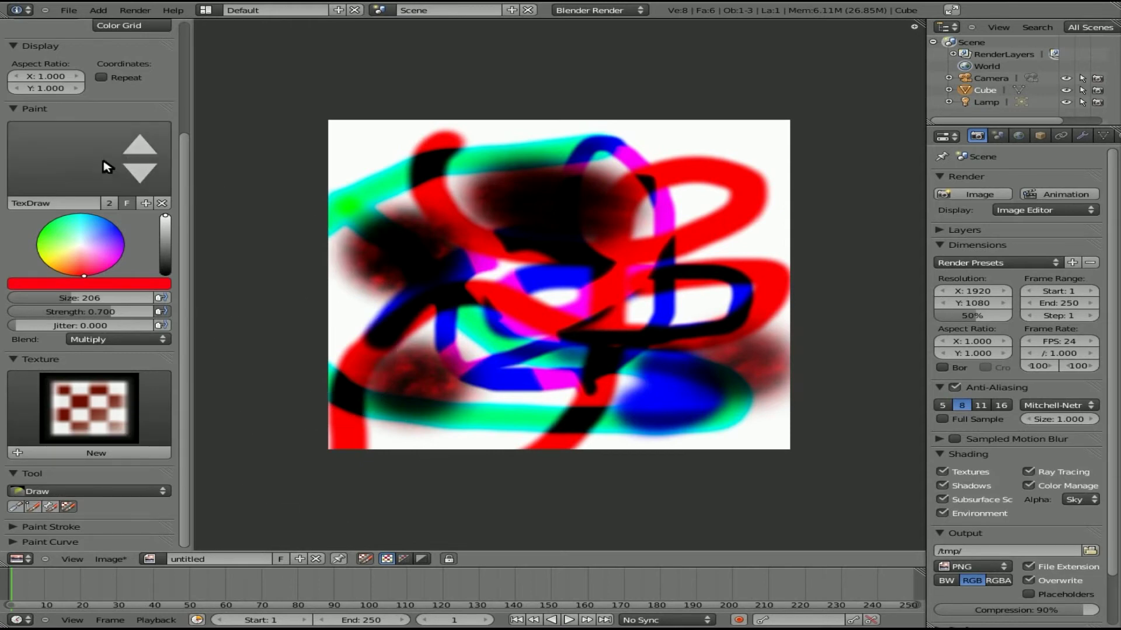
Step: Examine the brush's Paint Stroke and Paint Curve settings
{"action": "left_click", "coordinate": [23, 527]}
{"action": "scroll", "coordinate": [99, 525], "scroll_direction": "down", "scroll_amount": 2}
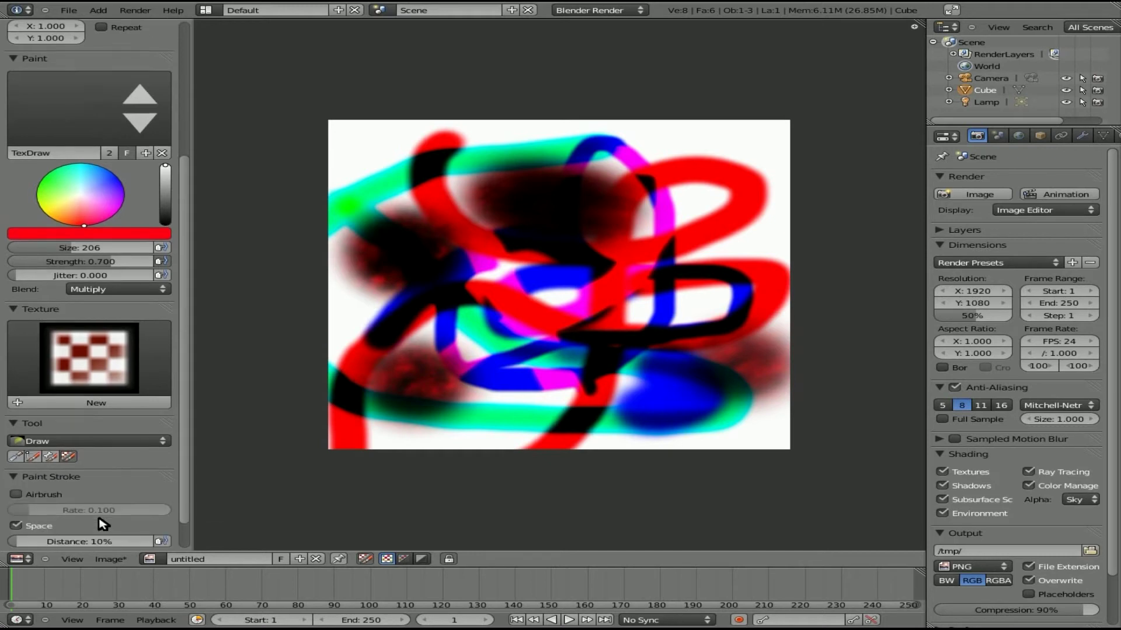
{"action": "scroll", "coordinate": [102, 524], "scroll_direction": "down", "scroll_amount": 2}
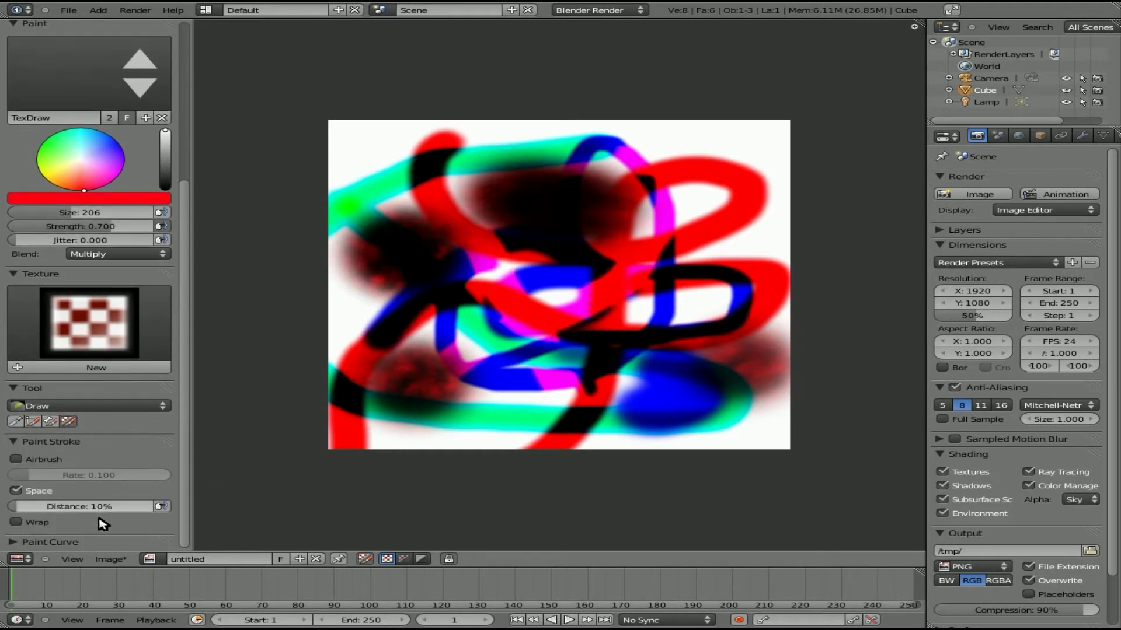
{"action": "left_click", "coordinate": [24, 543]}
{"action": "scroll", "coordinate": [70, 540], "scroll_direction": "down", "scroll_amount": 3}
{"action": "scroll", "coordinate": [121, 311], "scroll_direction": "up", "scroll_amount": 12}
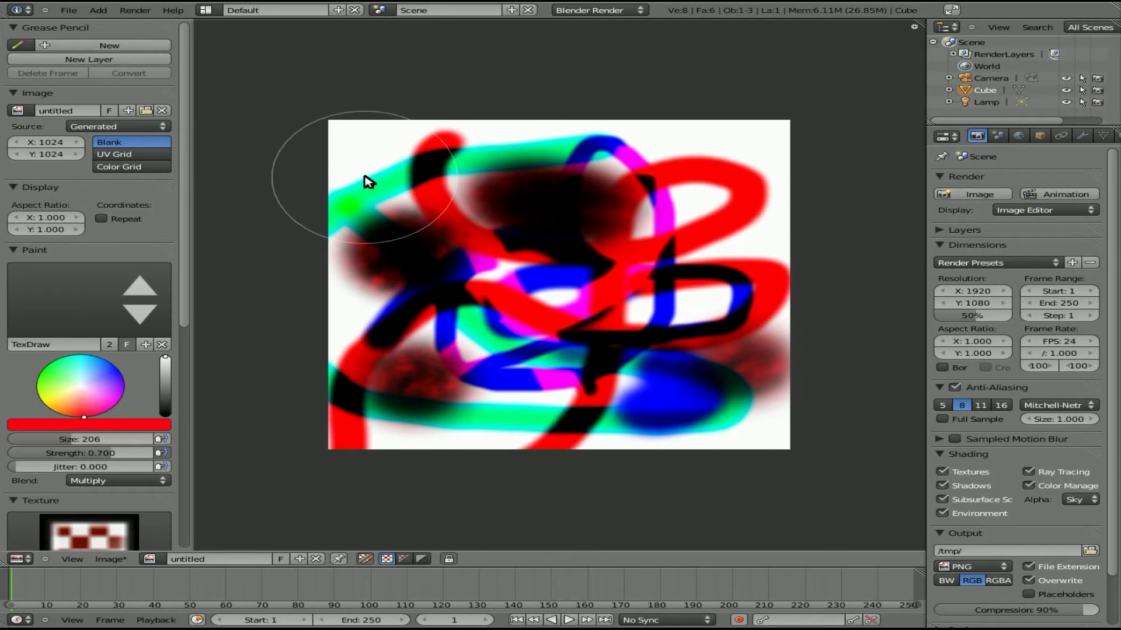
Step: Set the TexDraw brush's colour to green
{"action": "left_click_drag", "start_coordinate": [84, 415], "coordinate": [41, 371]}
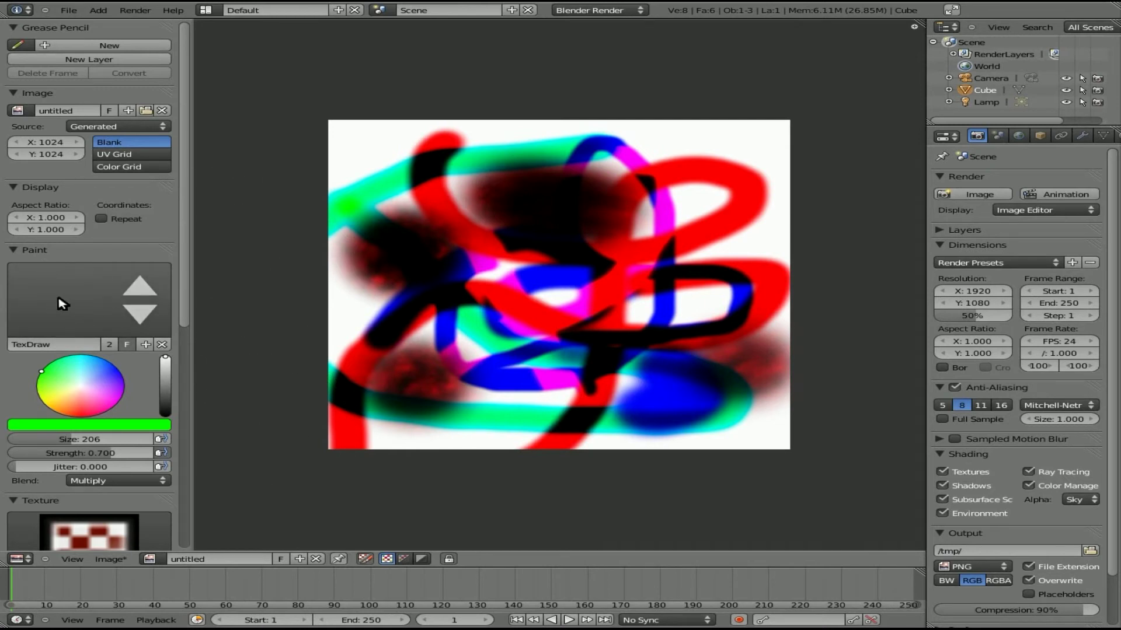
Step: Switch to the Brush preset and paint a white vertical stroke and a blue horizontal stroke over the canvas's upper left
{"action": "left_click", "coordinate": [71, 309]}
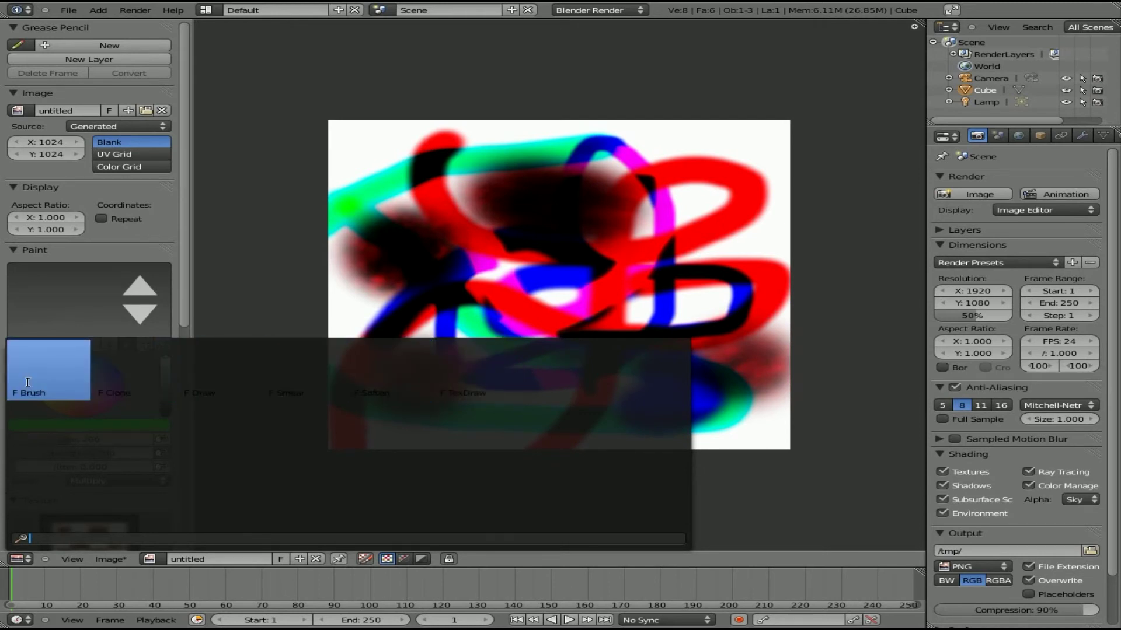
{"action": "left_click", "coordinate": [27, 382]}
{"action": "mouse_move", "coordinate": [508, 175]}
{"action": "left_mouse_down"}
{"action": "mouse_move", "coordinate": [453, 159]}
{"action": "mouse_move", "coordinate": [465, 275]}
{"action": "left_mouse_up"}
{"action": "left_click", "coordinate": [122, 375]}
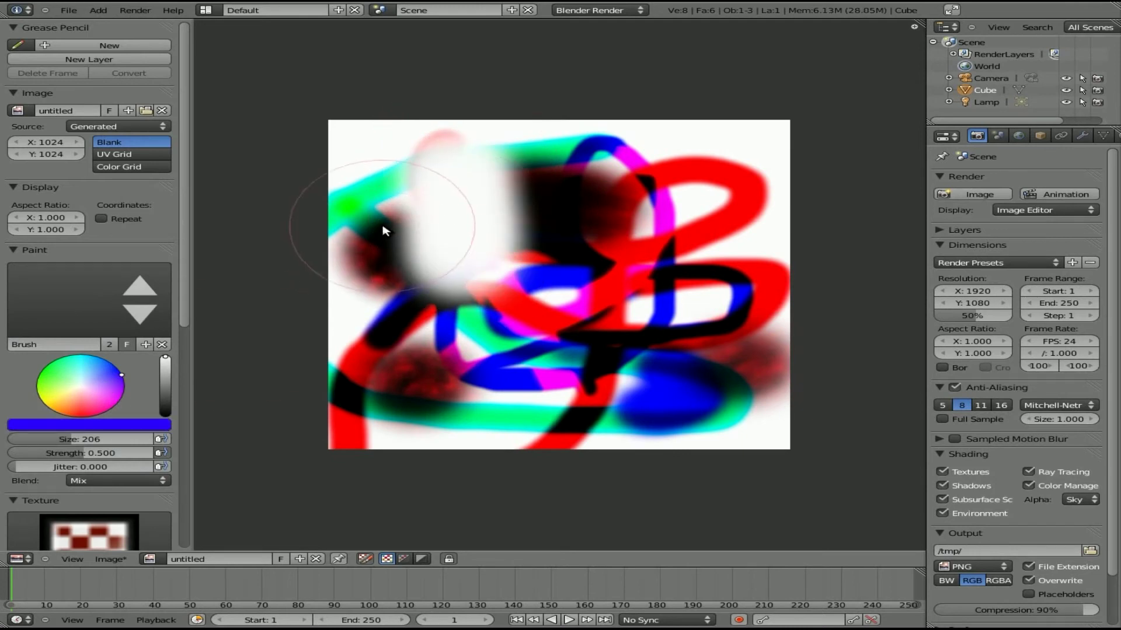
{"action": "left_click_drag", "start_coordinate": [383, 230], "coordinate": [552, 240]}
Step: Look at the Clone brush's settings, and switch to the Smear brush instead
{"action": "left_click", "coordinate": [82, 280]}
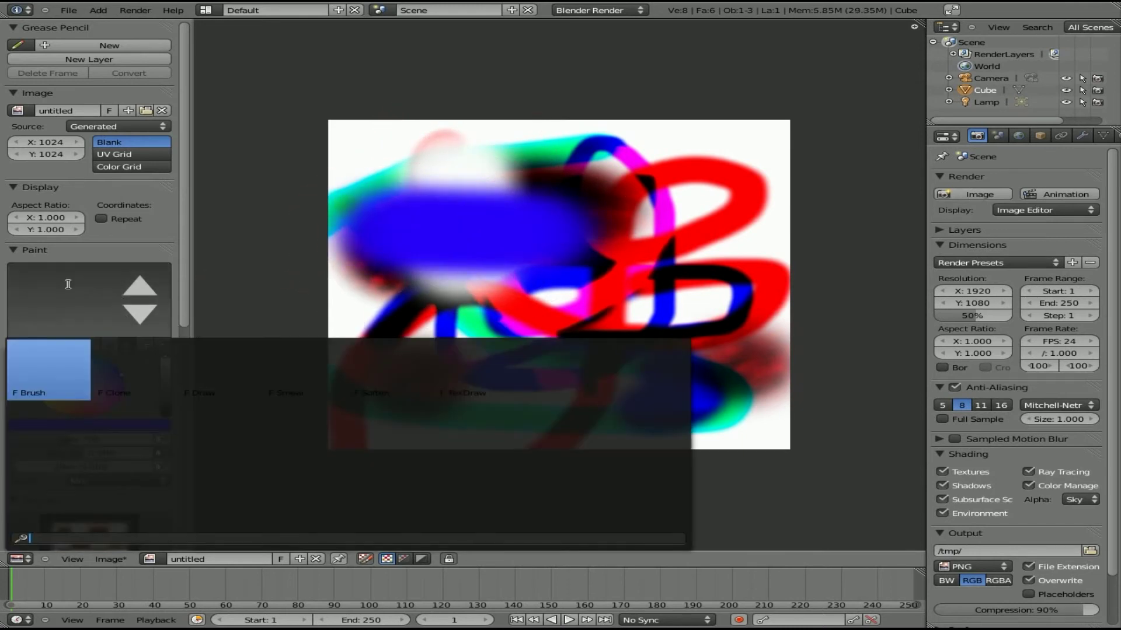
{"action": "left_click", "coordinate": [112, 375]}
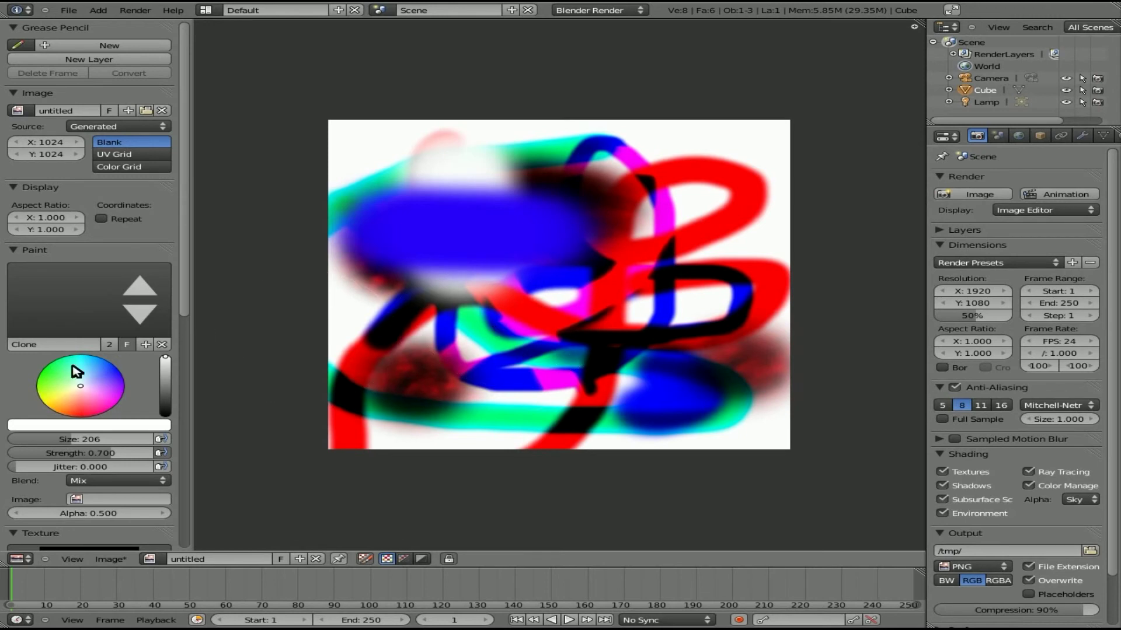
{"action": "left_click", "coordinate": [78, 316]}
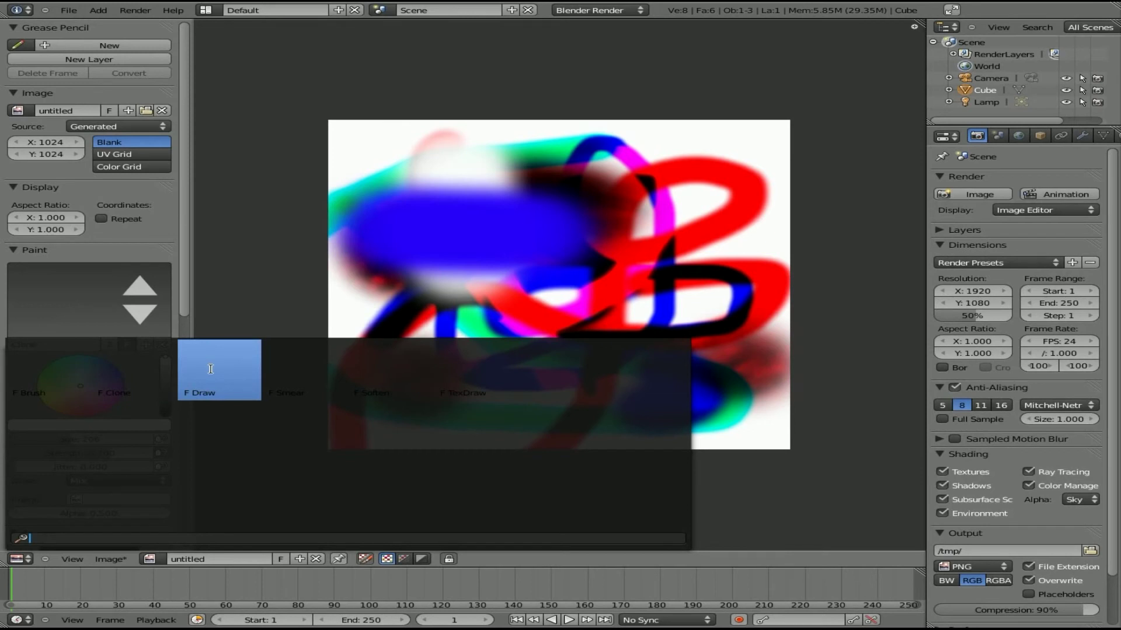
{"action": "left_click", "coordinate": [332, 370]}
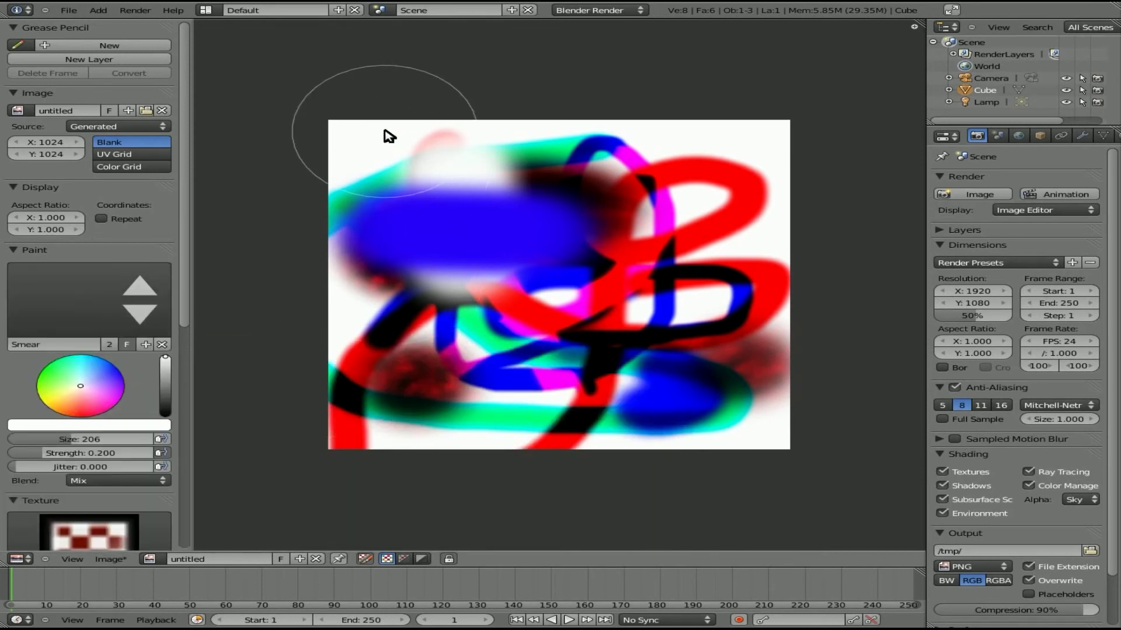
Step: Smear the painted colours with broad strokes from the canvas's upper left through its centre, blending the blue, black and red areas
{"action": "mouse_move", "coordinate": [387, 138]}
{"action": "left_mouse_down"}
{"action": "mouse_move", "coordinate": [600, 325]}
{"action": "mouse_move", "coordinate": [640, 309]}
{"action": "mouse_move", "coordinate": [678, 140]}
{"action": "mouse_move", "coordinate": [566, 408]}
{"action": "mouse_move", "coordinate": [588, 257]}
{"action": "mouse_move", "coordinate": [386, 251]}
{"action": "left_mouse_up"}
{"action": "left_click", "coordinate": [70, 325]}
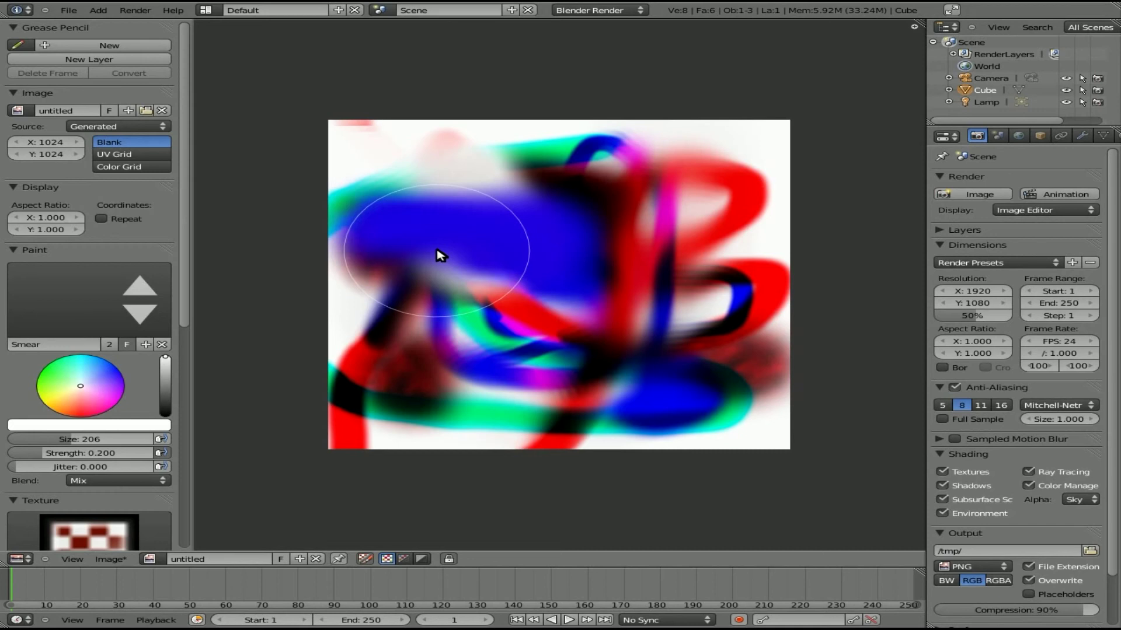
{"action": "mouse_move", "coordinate": [441, 255]}
{"action": "left_mouse_down"}
{"action": "mouse_move", "coordinate": [535, 240]}
{"action": "mouse_move", "coordinate": [561, 144]}
{"action": "mouse_move", "coordinate": [416, 192]}
{"action": "mouse_move", "coordinate": [489, 216]}
{"action": "mouse_move", "coordinate": [432, 281]}
{"action": "mouse_move", "coordinate": [618, 331]}
{"action": "mouse_move", "coordinate": [487, 369]}
{"action": "mouse_move", "coordinate": [608, 256]}
{"action": "mouse_move", "coordinate": [596, 407]}
{"action": "mouse_move", "coordinate": [668, 280]}
{"action": "mouse_move", "coordinate": [638, 279]}
{"action": "mouse_move", "coordinate": [603, 235]}
{"action": "mouse_move", "coordinate": [426, 307]}
{"action": "mouse_move", "coordinate": [627, 222]}
{"action": "mouse_move", "coordinate": [449, 274]}
{"action": "mouse_move", "coordinate": [454, 310]}
{"action": "mouse_move", "coordinate": [654, 283]}
{"action": "mouse_move", "coordinate": [473, 268]}
{"action": "mouse_move", "coordinate": [558, 337]}
{"action": "mouse_move", "coordinate": [611, 214]}
{"action": "mouse_move", "coordinate": [422, 323]}
{"action": "mouse_move", "coordinate": [653, 365]}
{"action": "mouse_move", "coordinate": [553, 200]}
{"action": "mouse_move", "coordinate": [427, 260]}
{"action": "mouse_move", "coordinate": [440, 317]}
{"action": "mouse_move", "coordinate": [648, 279]}
{"action": "mouse_move", "coordinate": [517, 209]}
{"action": "mouse_move", "coordinate": [467, 332]}
{"action": "mouse_move", "coordinate": [660, 253]}
{"action": "mouse_move", "coordinate": [495, 177]}
{"action": "mouse_move", "coordinate": [421, 333]}
{"action": "mouse_move", "coordinate": [607, 314]}
{"action": "mouse_move", "coordinate": [507, 183]}
{"action": "mouse_move", "coordinate": [447, 322]}
{"action": "mouse_move", "coordinate": [635, 311]}
{"action": "left_mouse_up"}
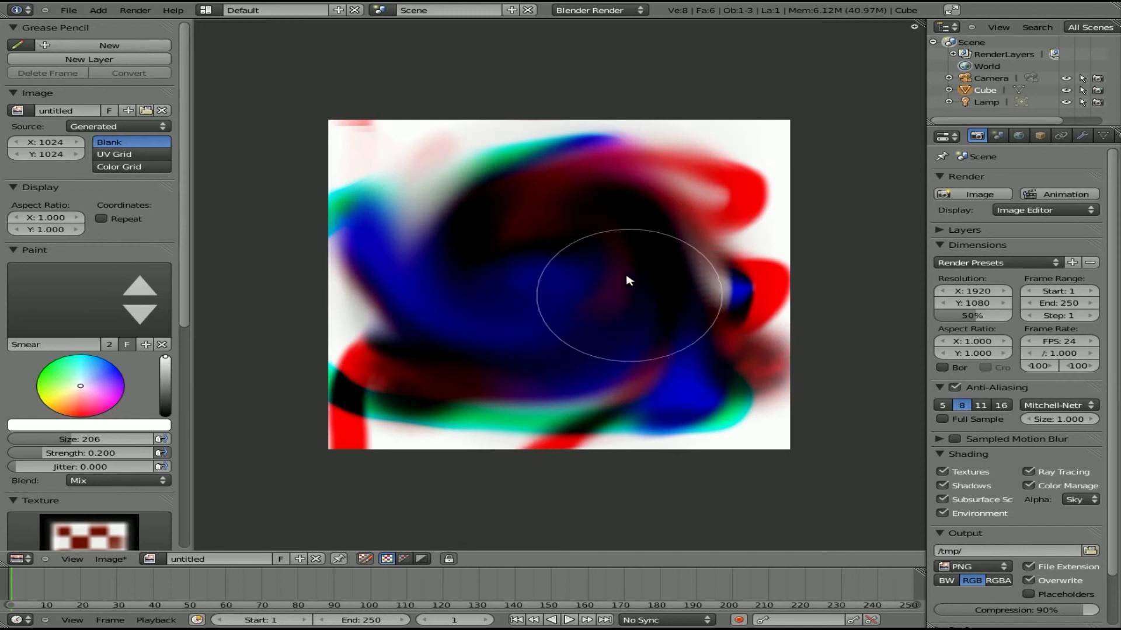
{"action": "mouse_move", "coordinate": [345, 108]}
{"action": "left_mouse_down"}
{"action": "mouse_move", "coordinate": [360, 449]}
{"action": "mouse_move", "coordinate": [376, 152]}
{"action": "mouse_move", "coordinate": [758, 170]}
{"action": "mouse_move", "coordinate": [632, 146]}
{"action": "mouse_move", "coordinate": [727, 136]}
{"action": "mouse_move", "coordinate": [687, 237]}
{"action": "mouse_move", "coordinate": [614, 317]}
{"action": "mouse_move", "coordinate": [717, 145]}
{"action": "mouse_move", "coordinate": [577, 231]}
{"action": "left_mouse_up"}
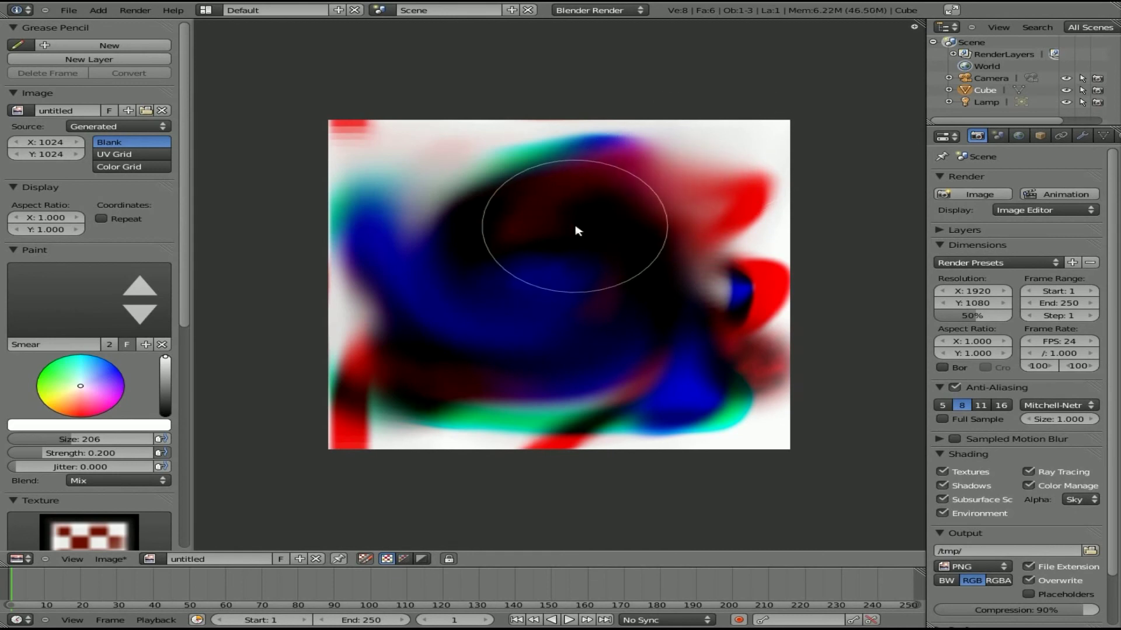
{"action": "mouse_move", "coordinate": [577, 231]}
{"action": "left_mouse_down"}
{"action": "mouse_move", "coordinate": [412, 169]}
{"action": "mouse_move", "coordinate": [469, 282]}
{"action": "mouse_move", "coordinate": [433, 150]}
{"action": "mouse_move", "coordinate": [478, 264]}
{"action": "mouse_move", "coordinate": [469, 232]}
{"action": "left_mouse_up"}
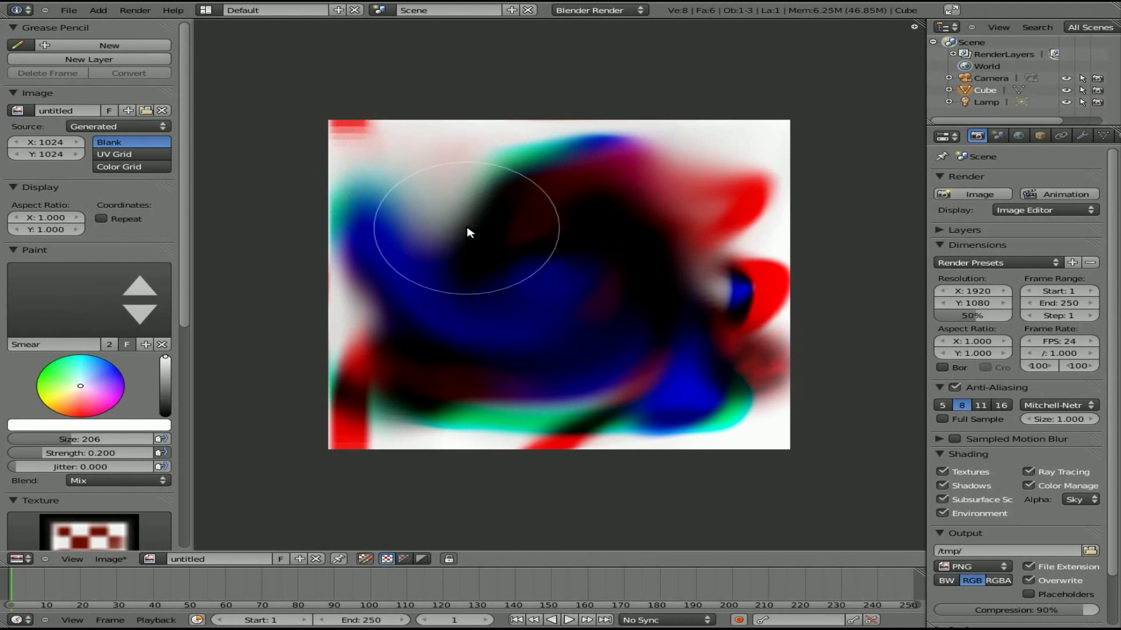